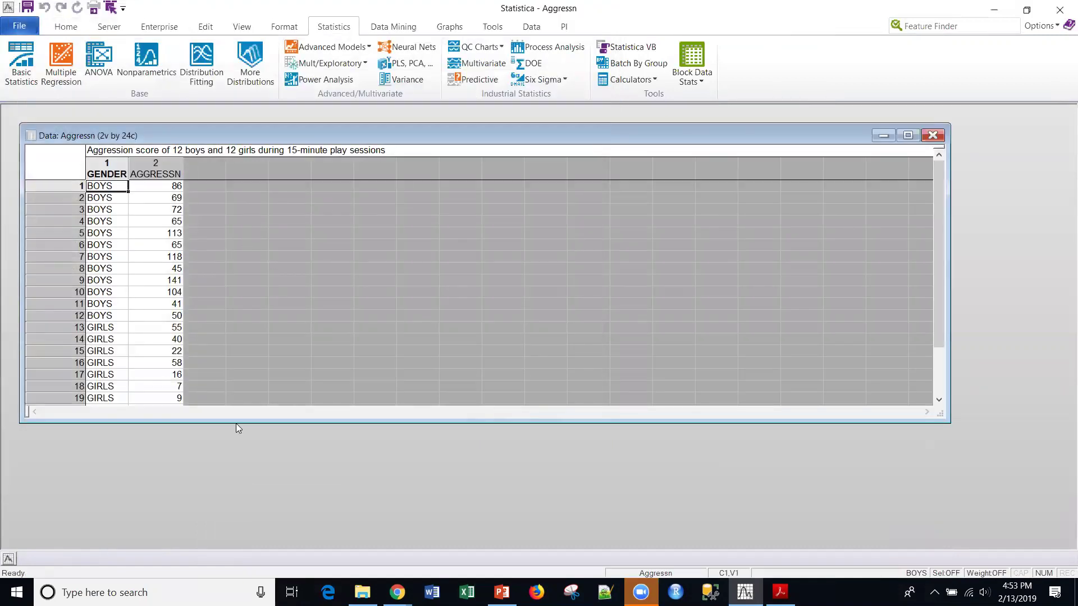
Enlarge the Aggressn data window to show all cases and start an independent-samples t-test by groups from Basic Statistics.
{"action": "left_click_drag", "start_coordinate": [240, 421], "coordinate": [240, 507]}
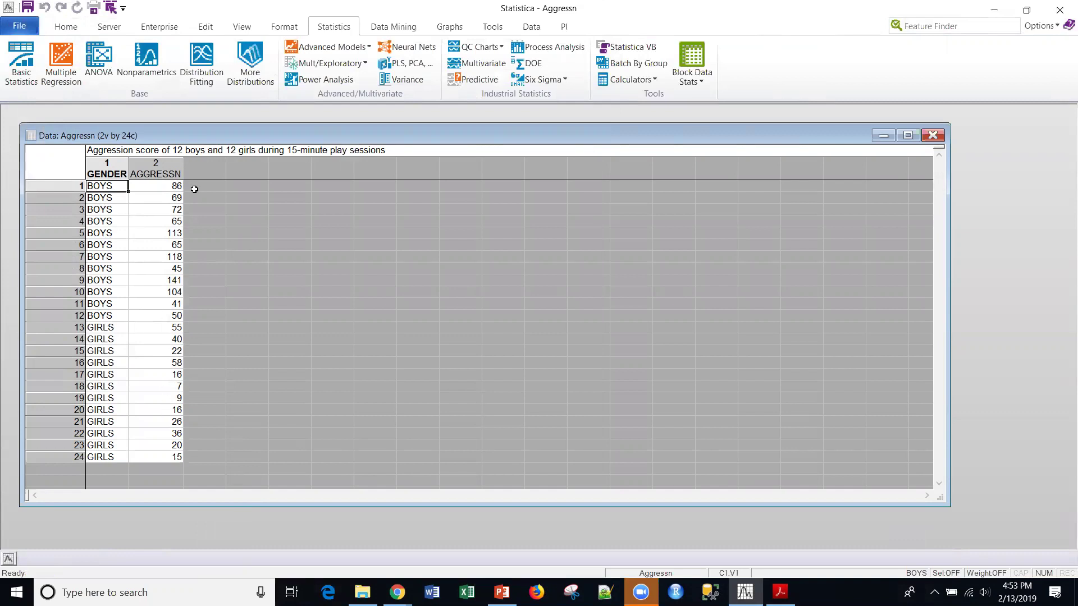
{"action": "left_click", "coordinate": [292, 31]}
{"action": "left_click", "coordinate": [329, 31]}
{"action": "left_click", "coordinate": [21, 61]}
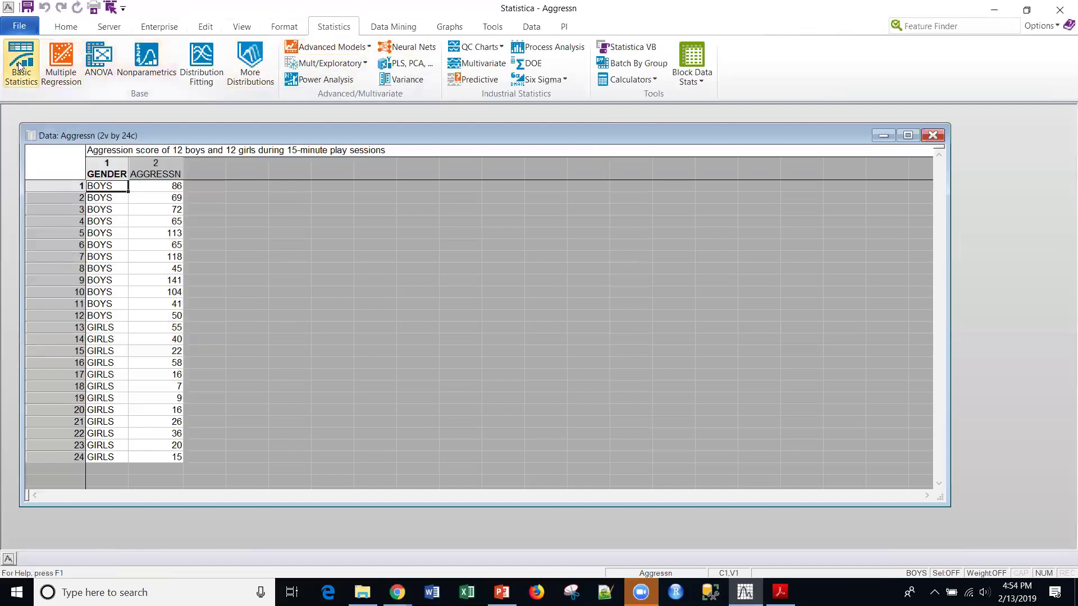
{"action": "left_click_drag", "start_coordinate": [487, 179], "coordinate": [497, 185]}
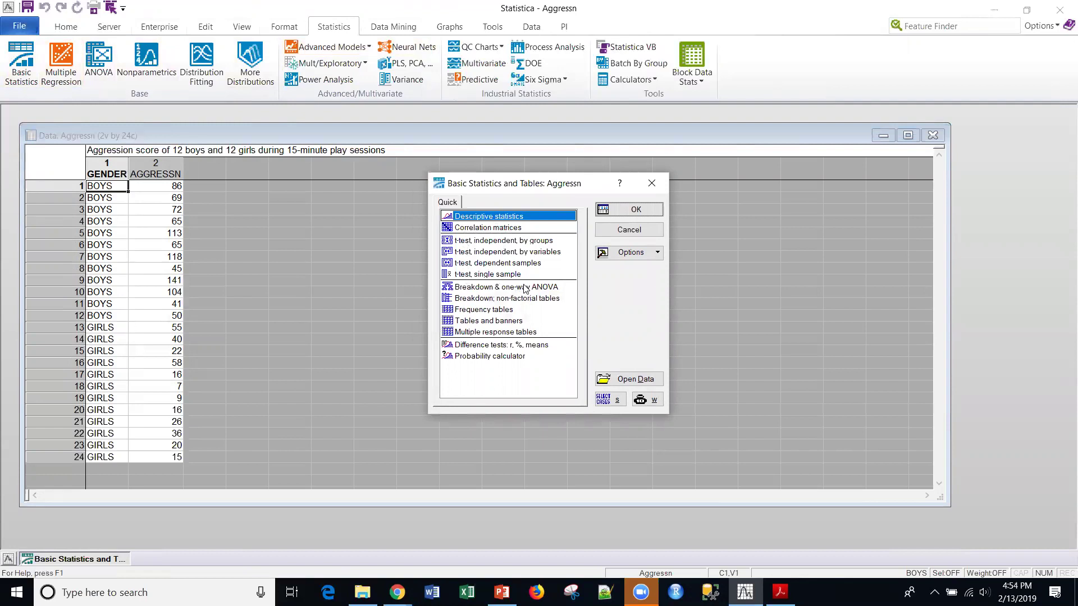
{"action": "left_click", "coordinate": [481, 242]}
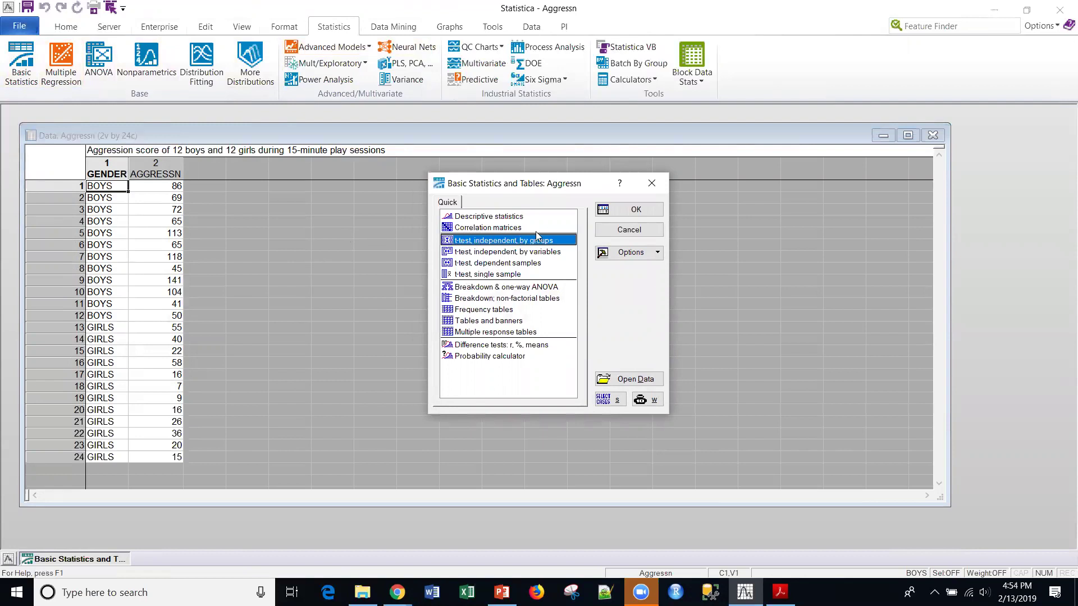
{"action": "left_click", "coordinate": [628, 210]}
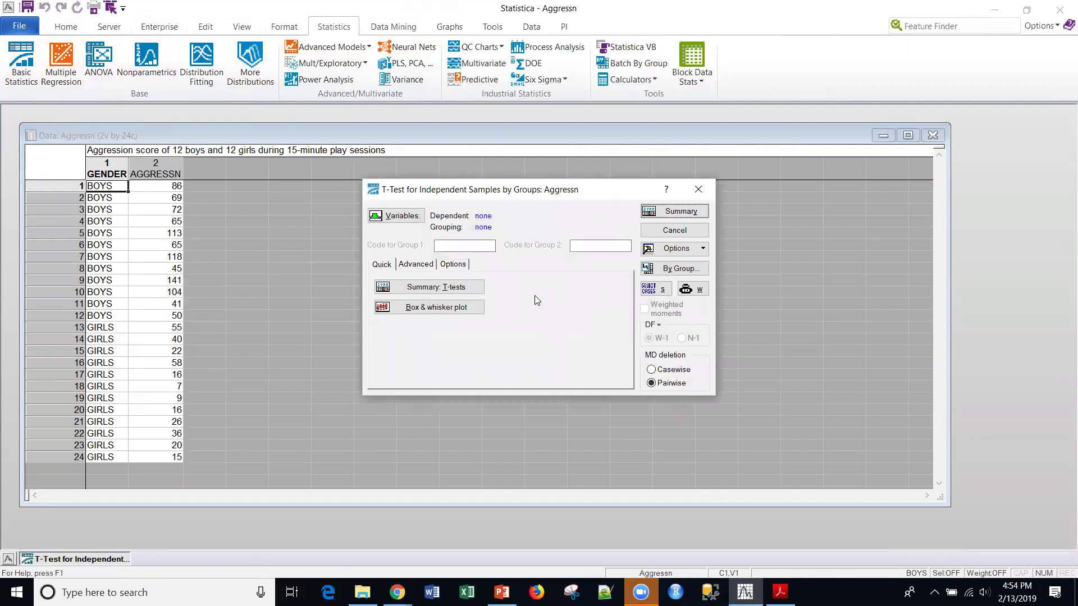
Run the t-test with AGGRESSN as dependent and GENDER as grouping variable, and widen the results window to show every column.
{"action": "left_click", "coordinate": [407, 222]}
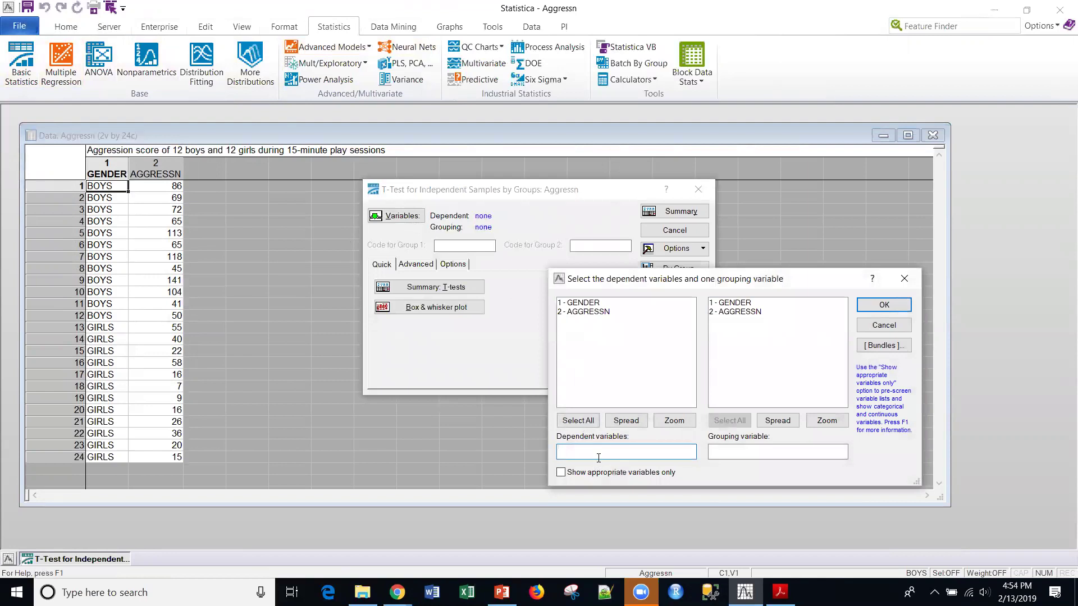
{"action": "left_click", "coordinate": [589, 313]}
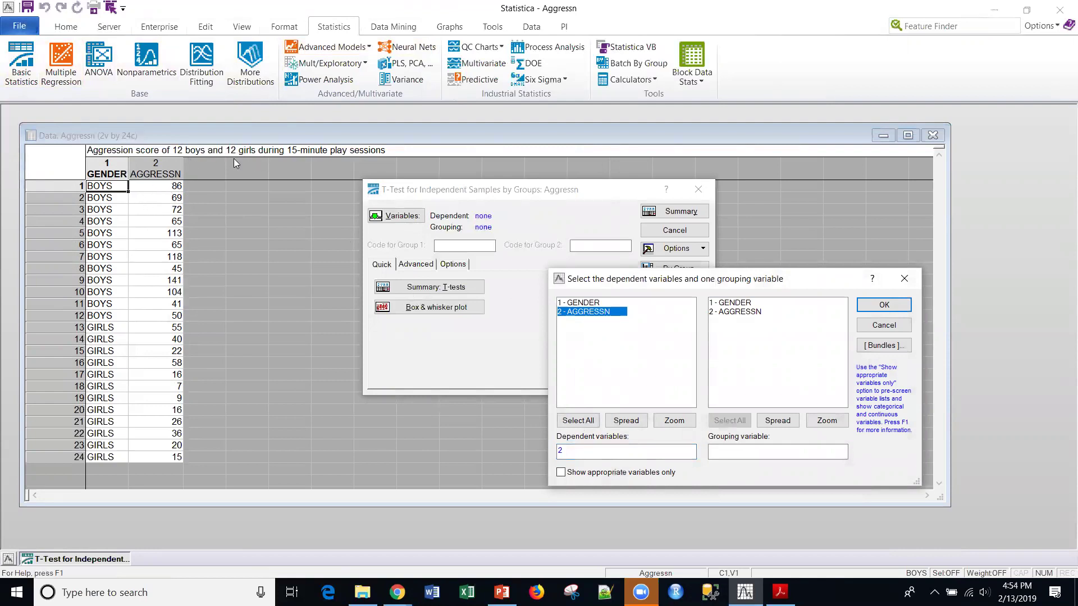
{"action": "left_click", "coordinate": [739, 303]}
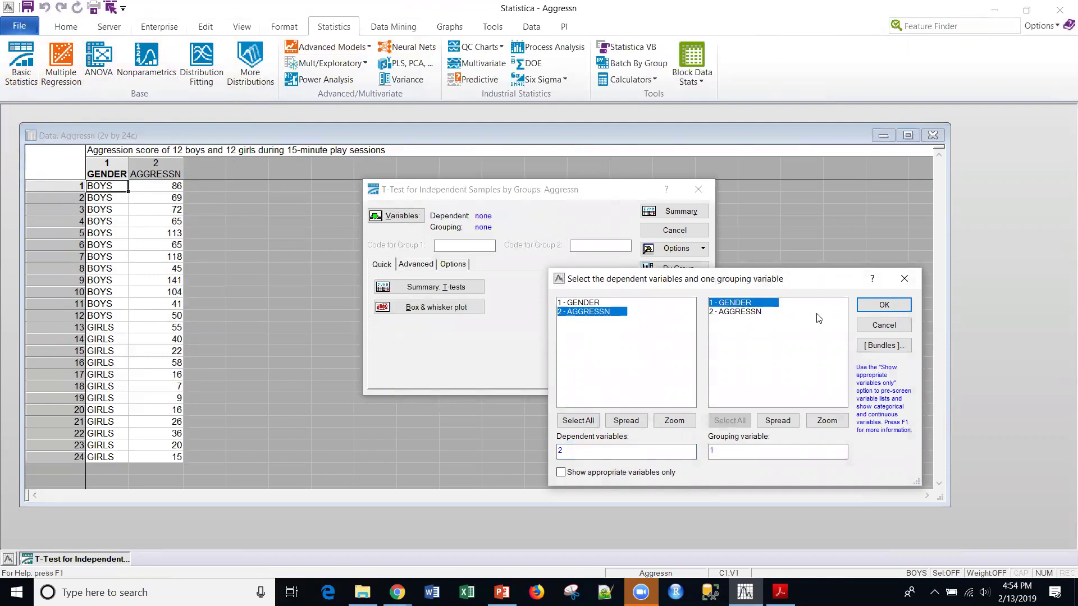
{"action": "left_click", "coordinate": [885, 306]}
{"action": "key", "text": "alt+Tab"}
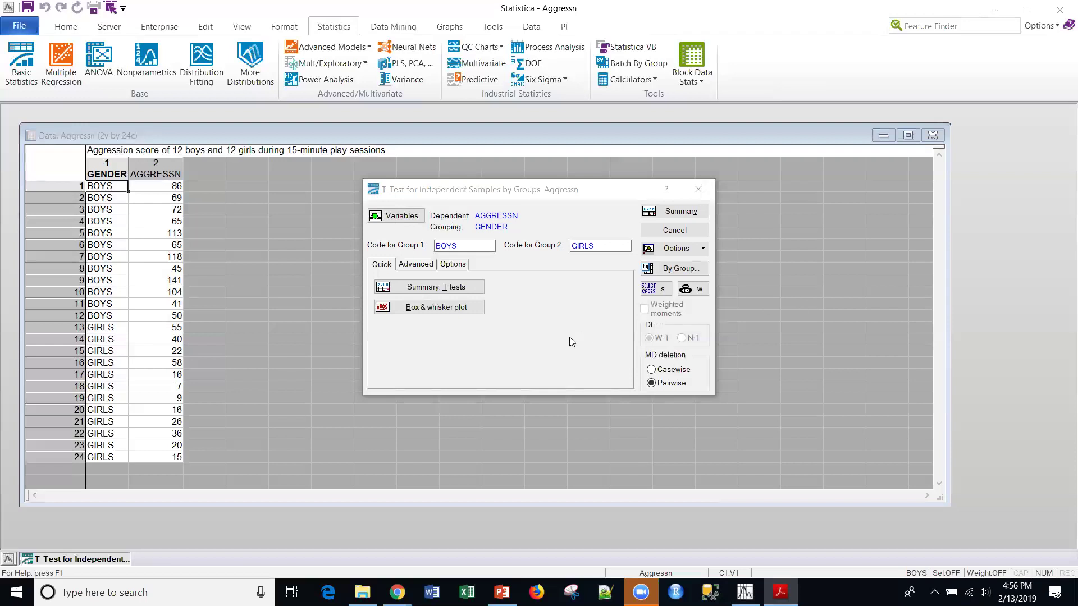
{"action": "left_click", "coordinate": [680, 214]}
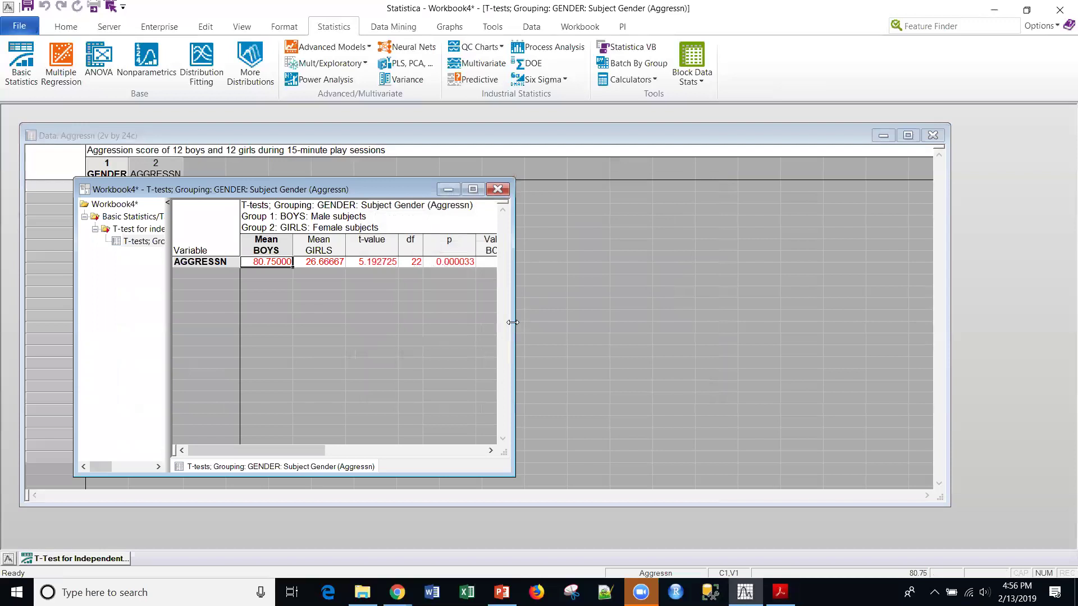
{"action": "left_click_drag", "start_coordinate": [513, 323], "coordinate": [879, 323]}
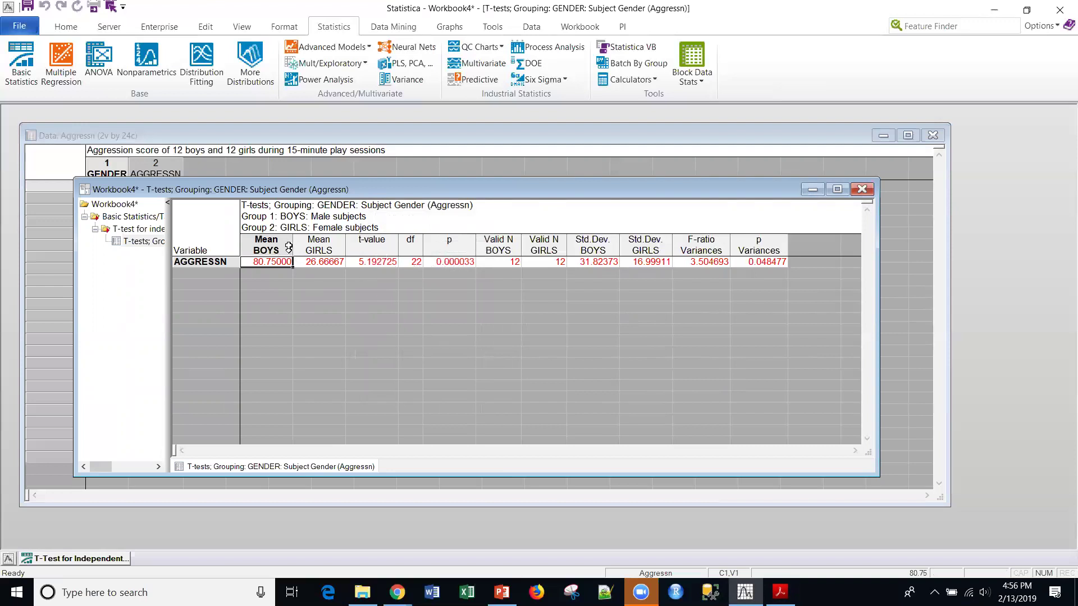
Rerun the t-test with Levene's test and the Brown & Forsythe test enabled, and bring their result columns into view.
{"action": "left_click", "coordinate": [83, 559]}
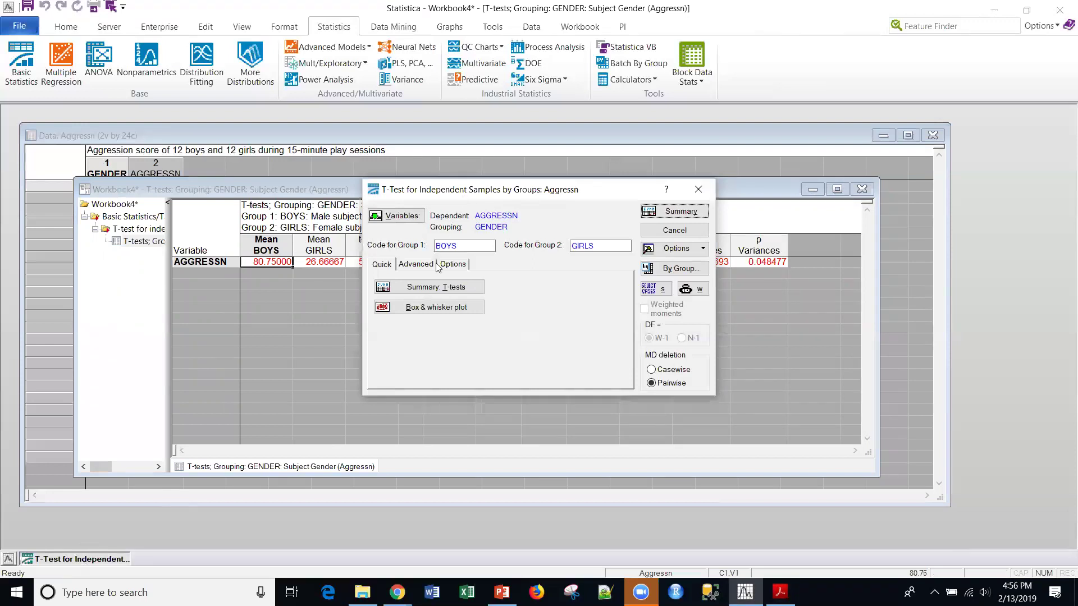
{"action": "left_click", "coordinate": [452, 265]}
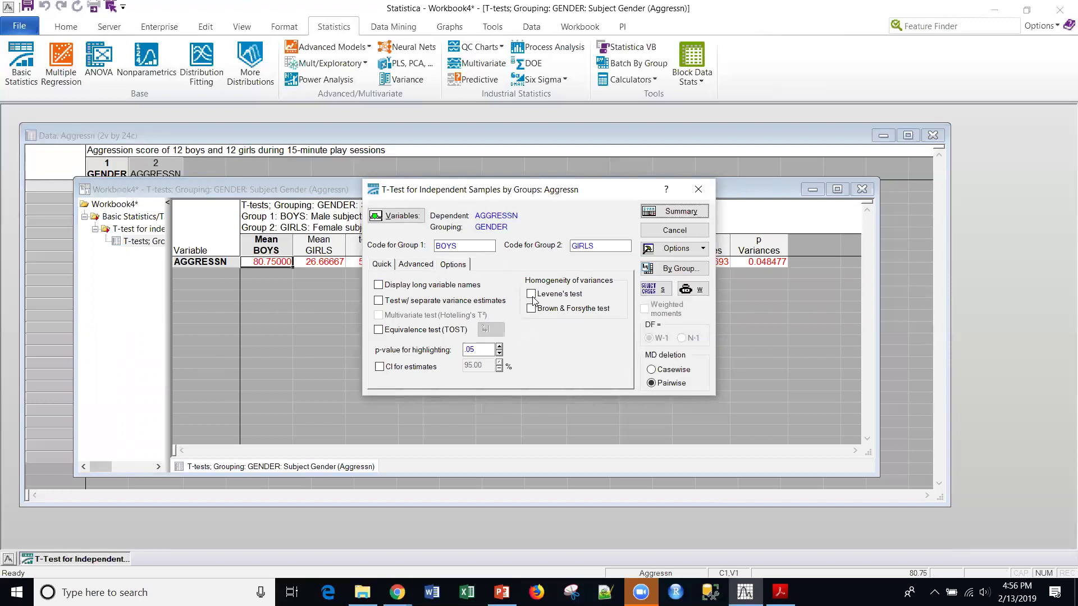
{"action": "left_click", "coordinate": [531, 294]}
{"action": "left_click", "coordinate": [531, 309]}
{"action": "left_click", "coordinate": [674, 211]}
{"action": "left_click_drag", "start_coordinate": [558, 455], "coordinate": [732, 452]}
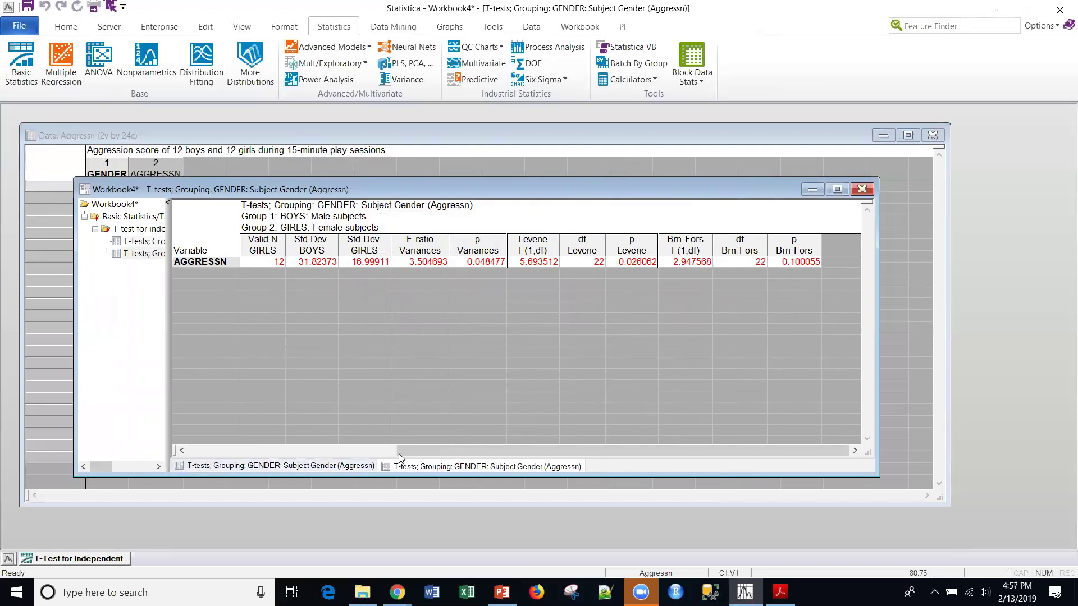
Rerun the t-test with separate variance estimates and both homogeneity tests turned off, and move the results window off the data.
{"action": "left_click", "coordinate": [57, 562]}
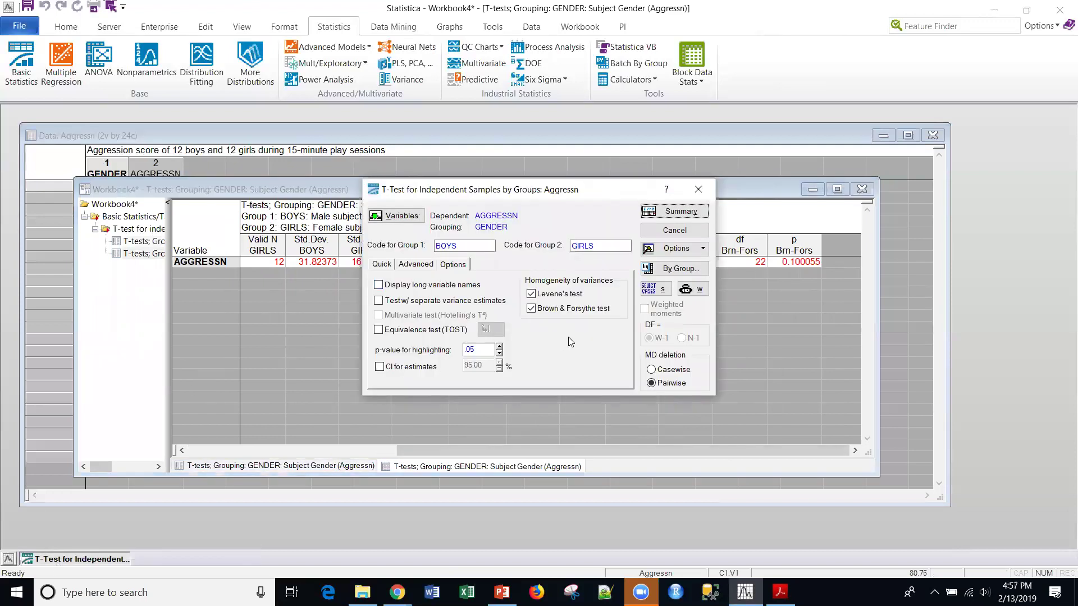
{"action": "left_click", "coordinate": [382, 301]}
{"action": "left_click", "coordinate": [531, 294]}
{"action": "left_click", "coordinate": [531, 309]}
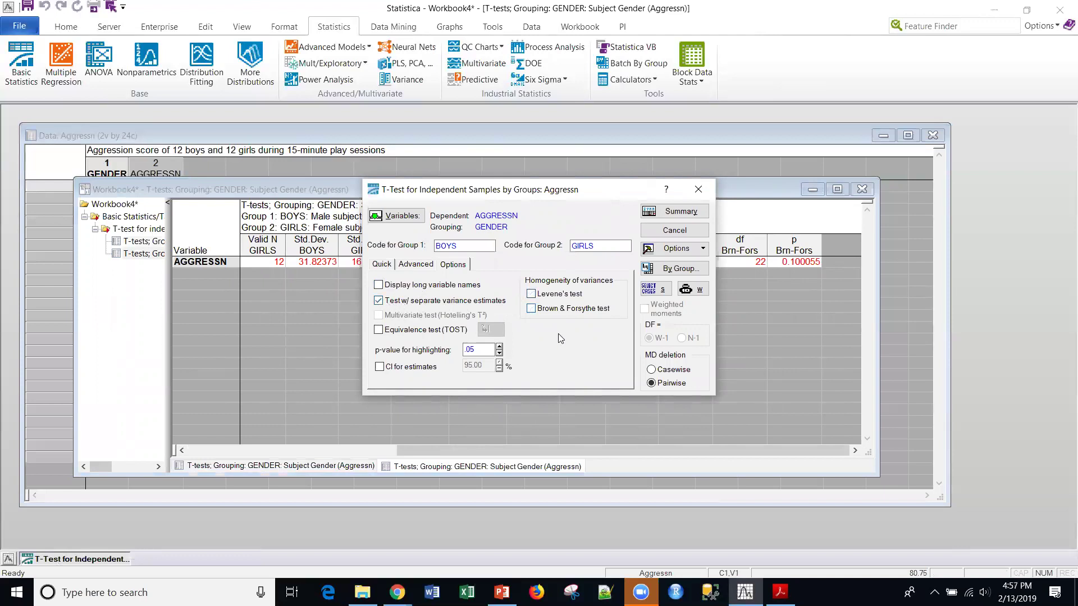
{"action": "left_click", "coordinate": [668, 212]}
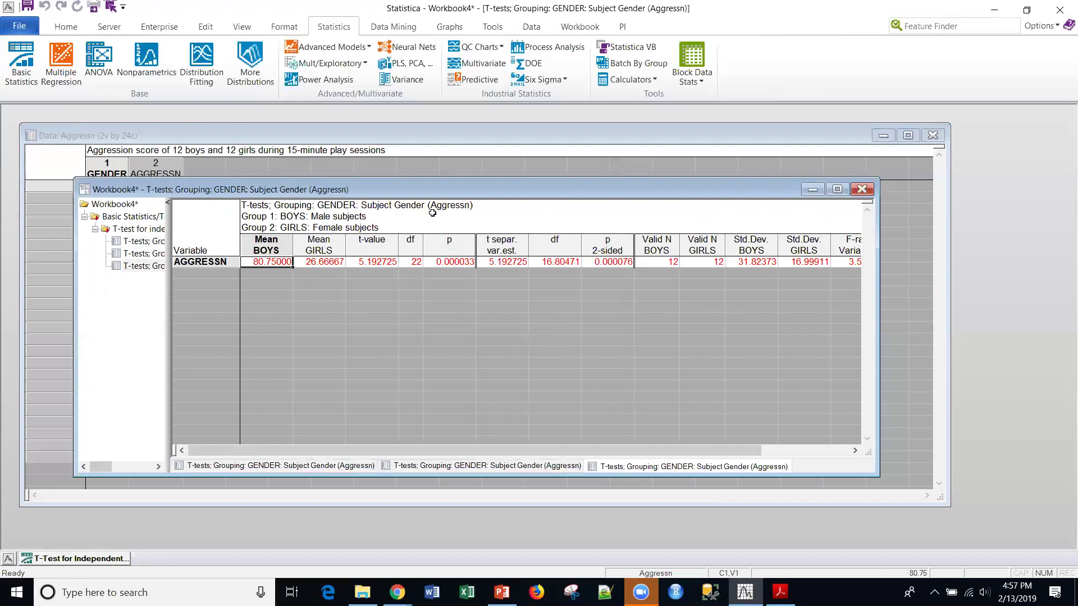
{"action": "left_click_drag", "start_coordinate": [441, 192], "coordinate": [579, 195]}
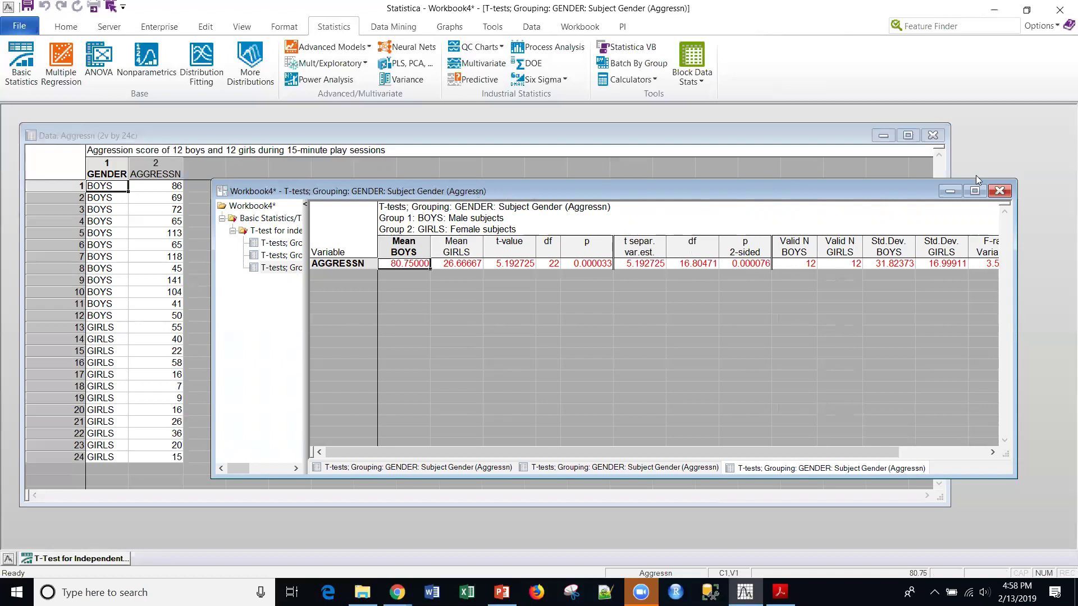
Close the results workbook without saving, and close the Aggressn spreadsheet together with its connected analysis.
{"action": "left_click", "coordinate": [1000, 191]}
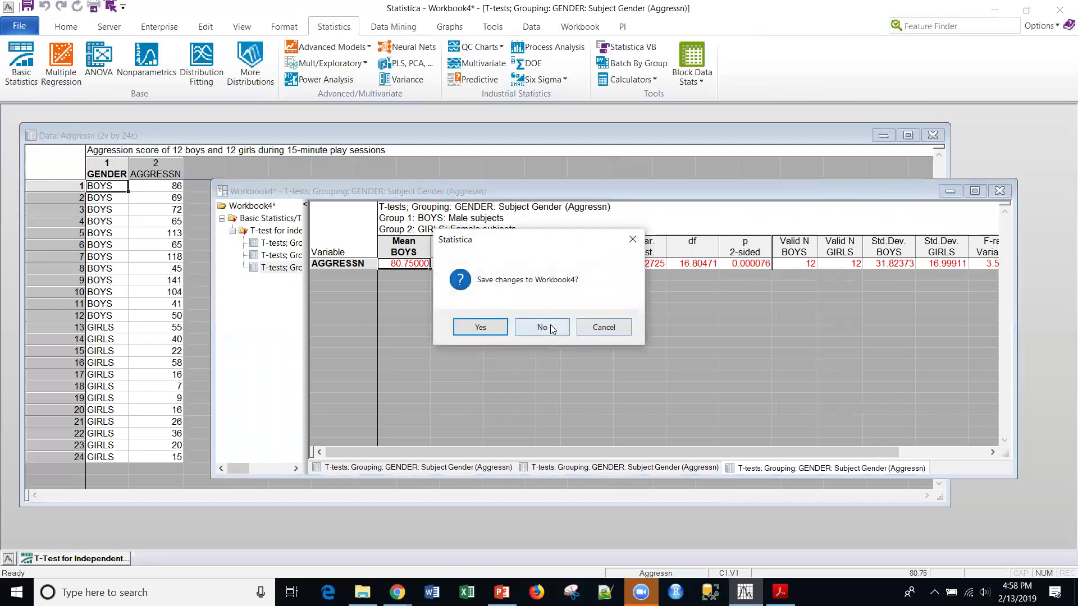
{"action": "left_click", "coordinate": [544, 326]}
{"action": "left_click", "coordinate": [933, 135]}
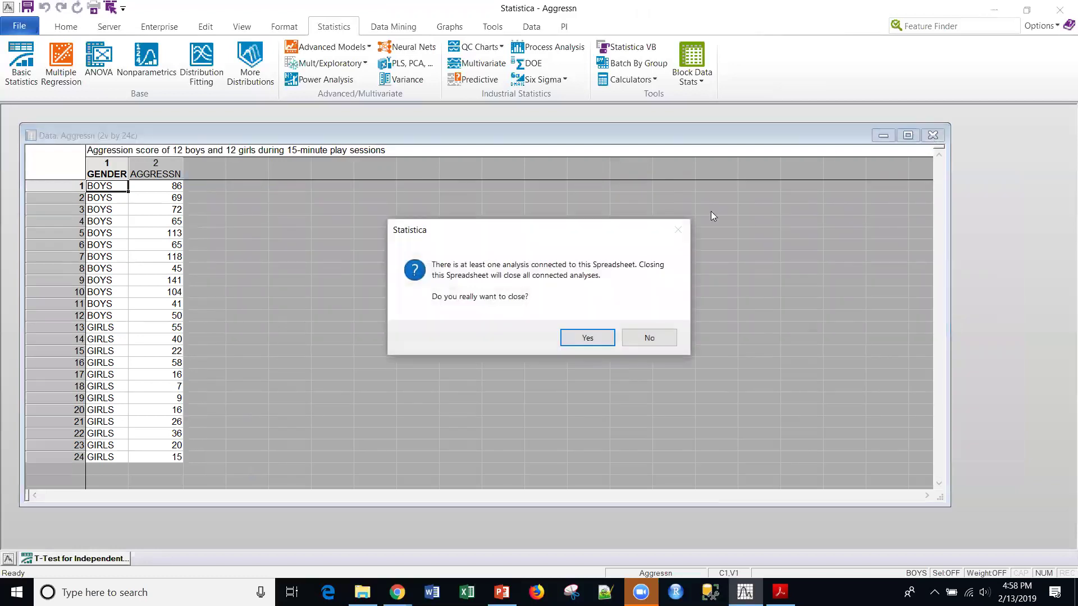
{"action": "left_click", "coordinate": [587, 339]}
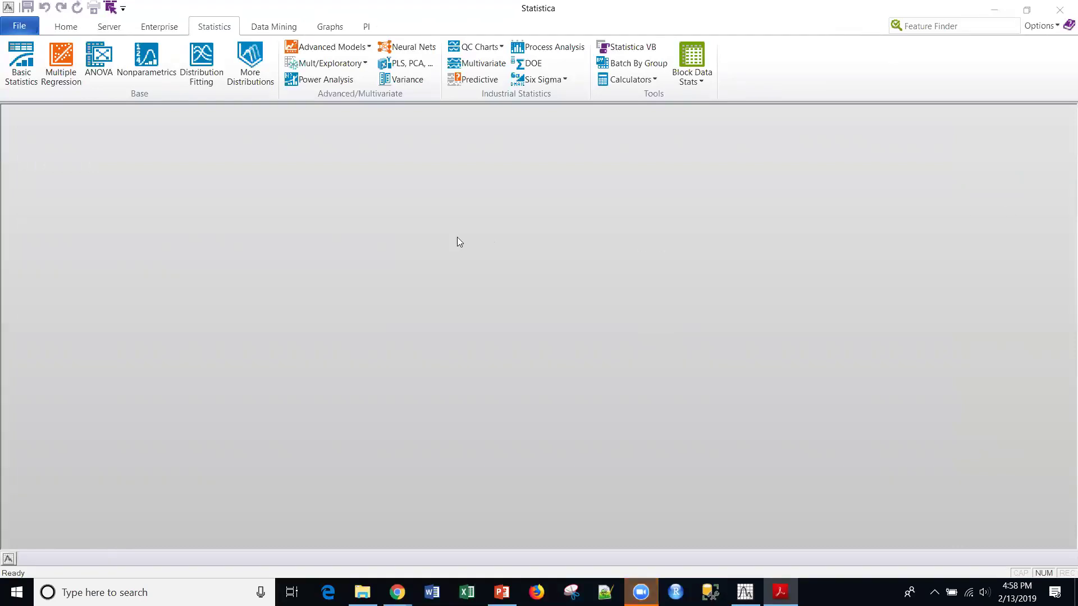
Open CharacteristicsHeight.sta from the Statistica 13 Examples Datasets folder and enlarge its data window to show more cases.
{"action": "left_click", "coordinate": [15, 29]}
{"action": "left_click", "coordinate": [43, 109]}
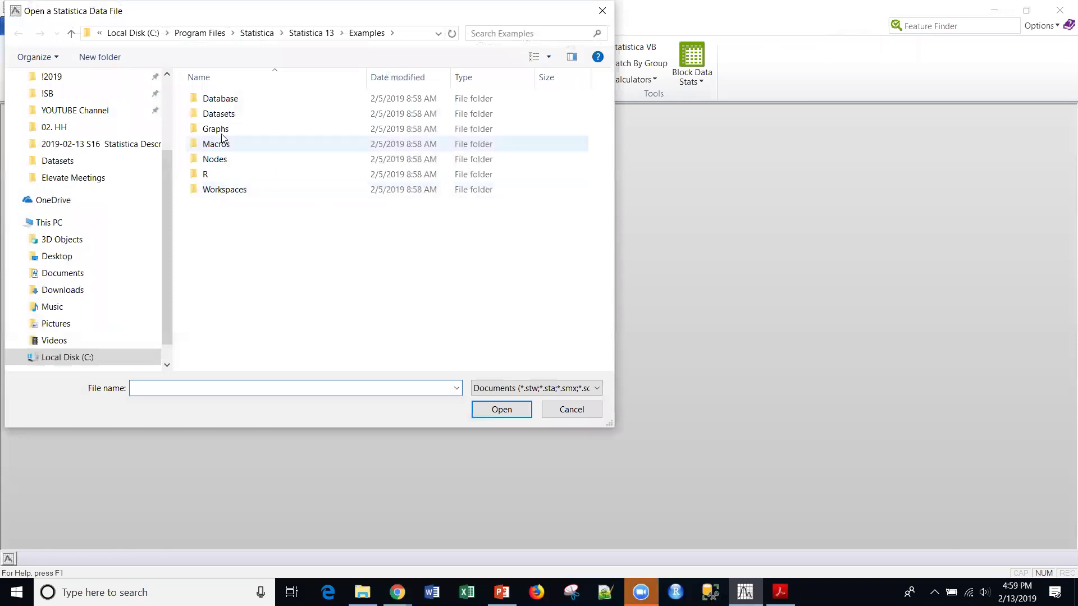
{"action": "double_click", "coordinate": [224, 114]}
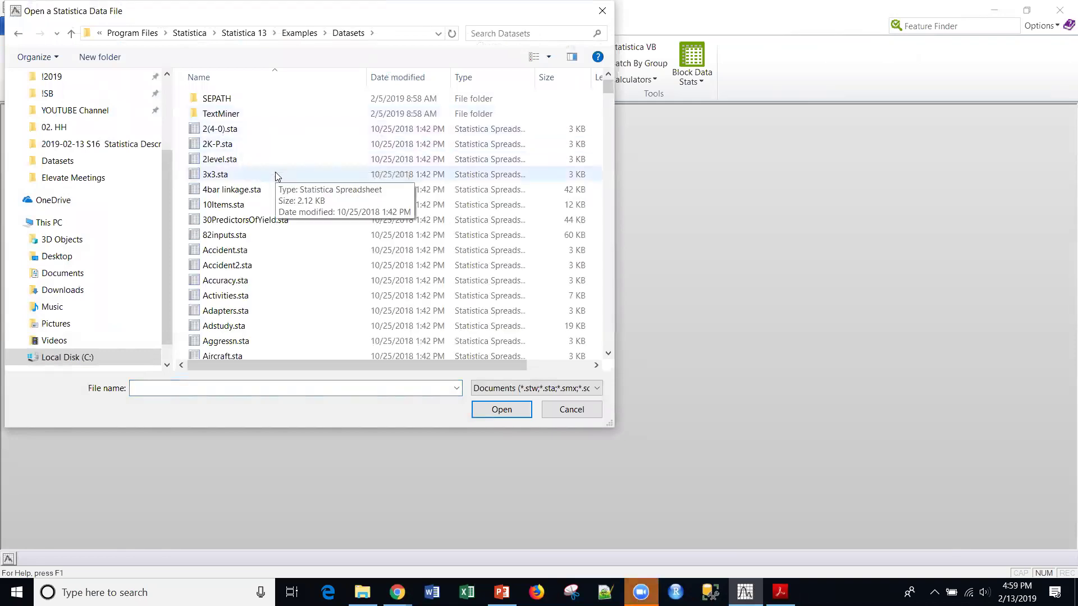
{"action": "key", "text": "c"}
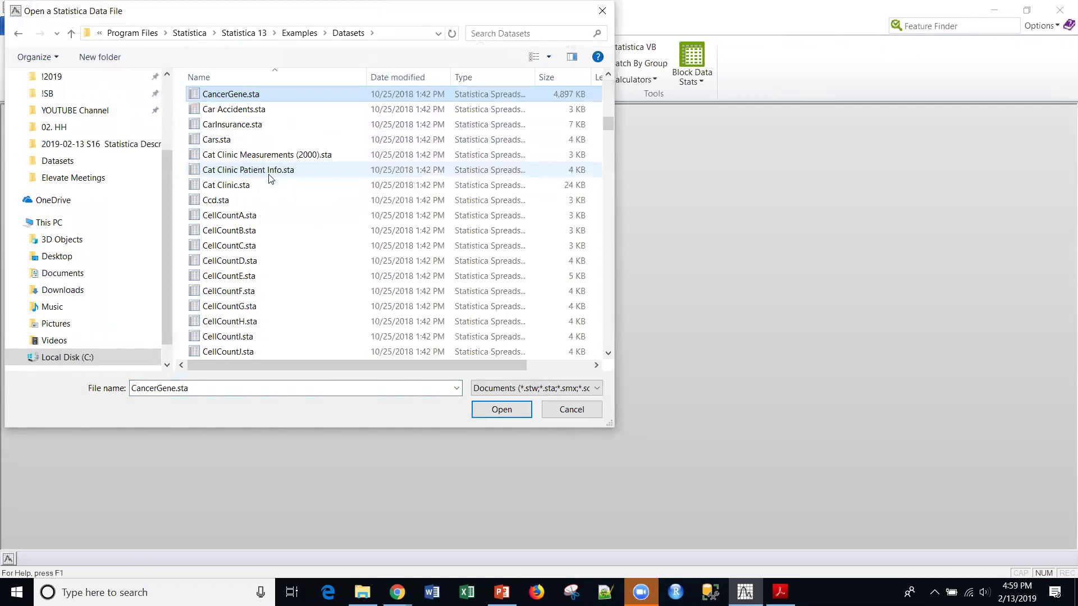
{"action": "scroll", "coordinate": [259, 287], "scroll_direction": "down", "scroll_amount": 6}
{"action": "scroll", "coordinate": [259, 287], "scroll_direction": "down", "scroll_amount": 3}
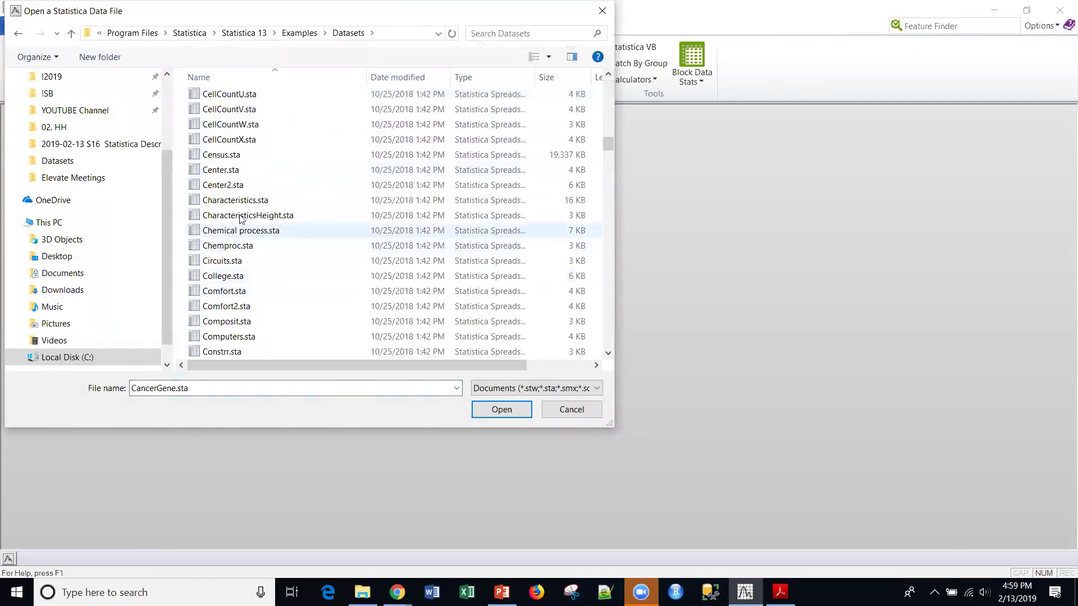
{"action": "left_click", "coordinate": [283, 216]}
{"action": "left_click", "coordinate": [507, 411]}
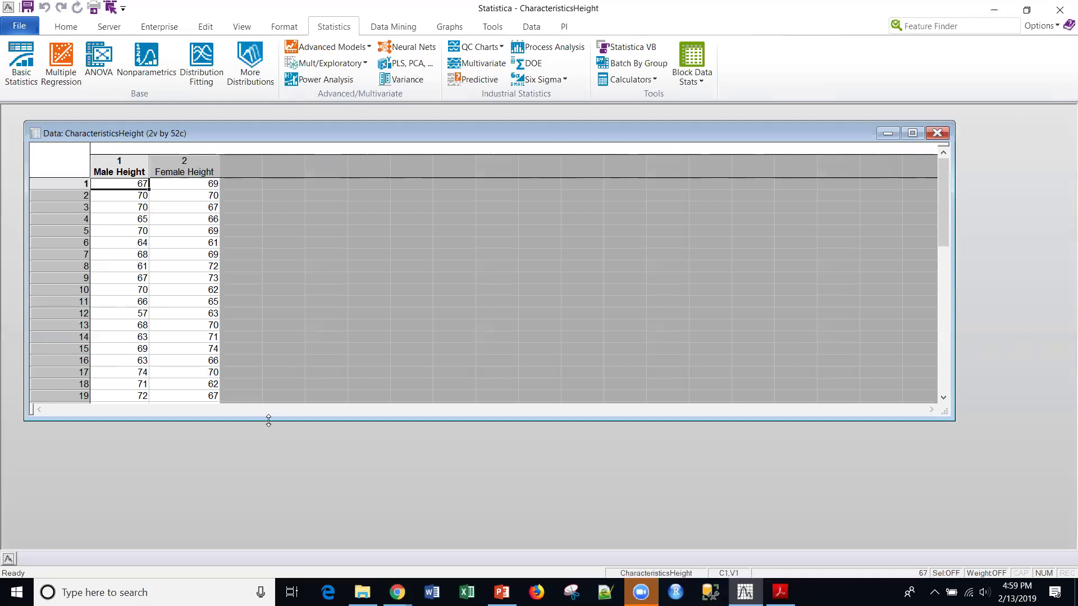
{"action": "left_click_drag", "start_coordinate": [268, 421], "coordinate": [269, 546]}
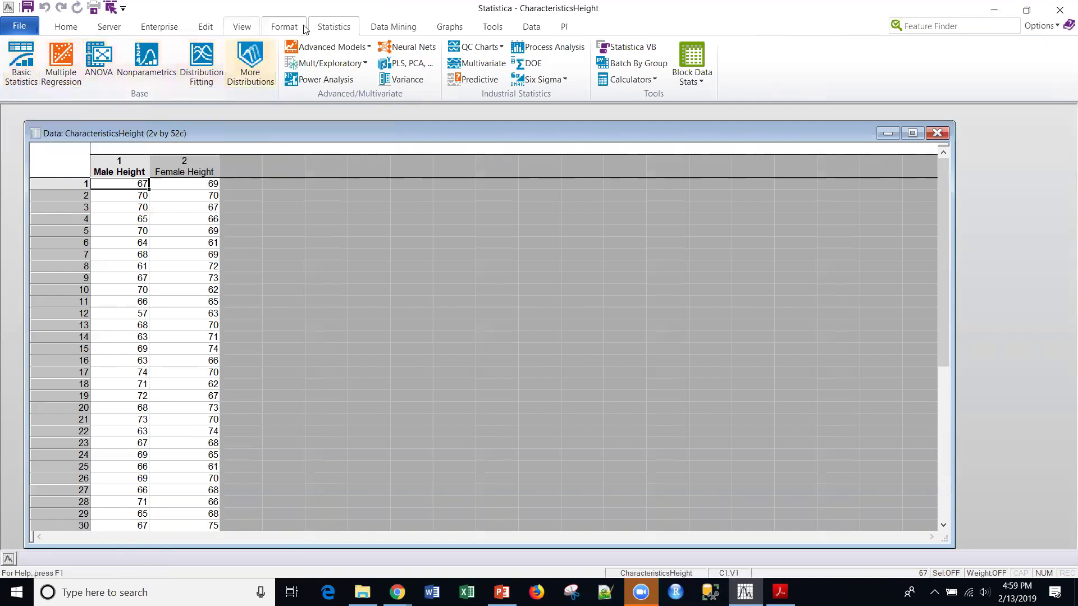
Start an independent-samples t-test by variables from Basic Statistics for the height data.
{"action": "left_click", "coordinate": [33, 63]}
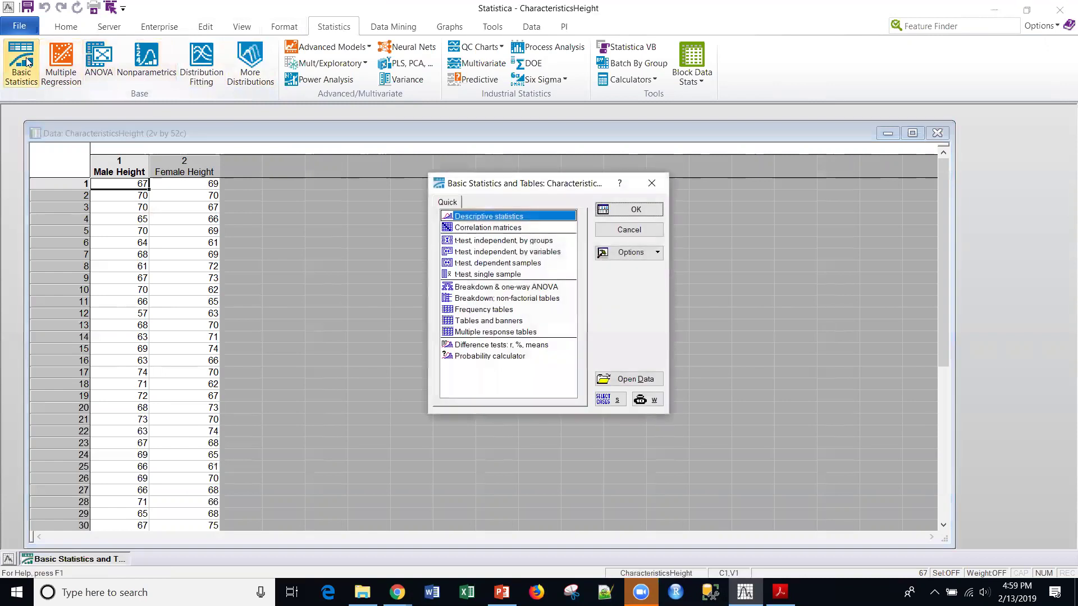
{"action": "left_click", "coordinate": [473, 252]}
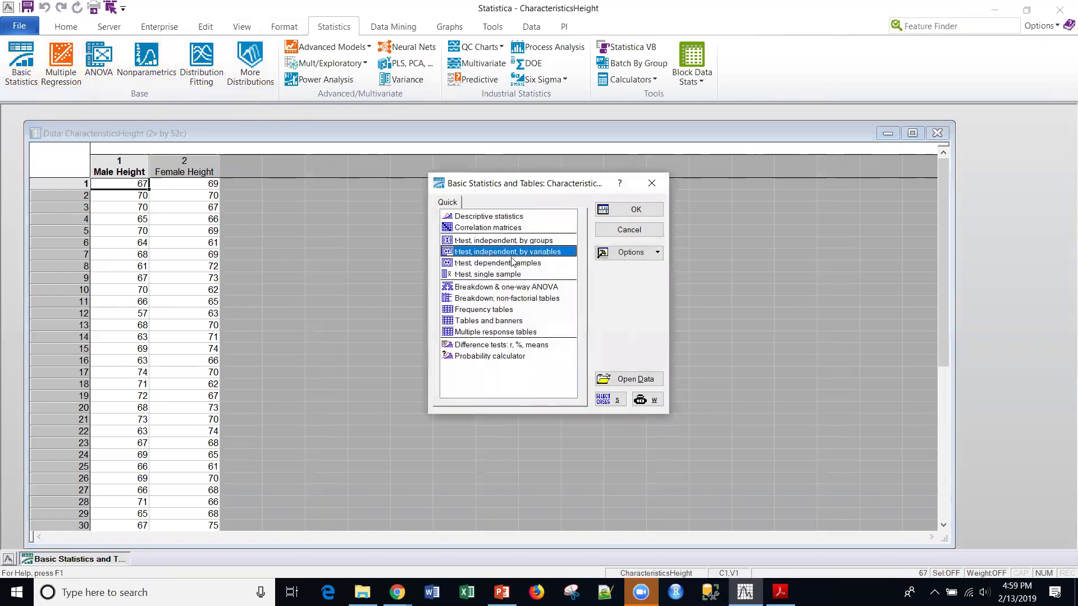
{"action": "left_click", "coordinate": [634, 210]}
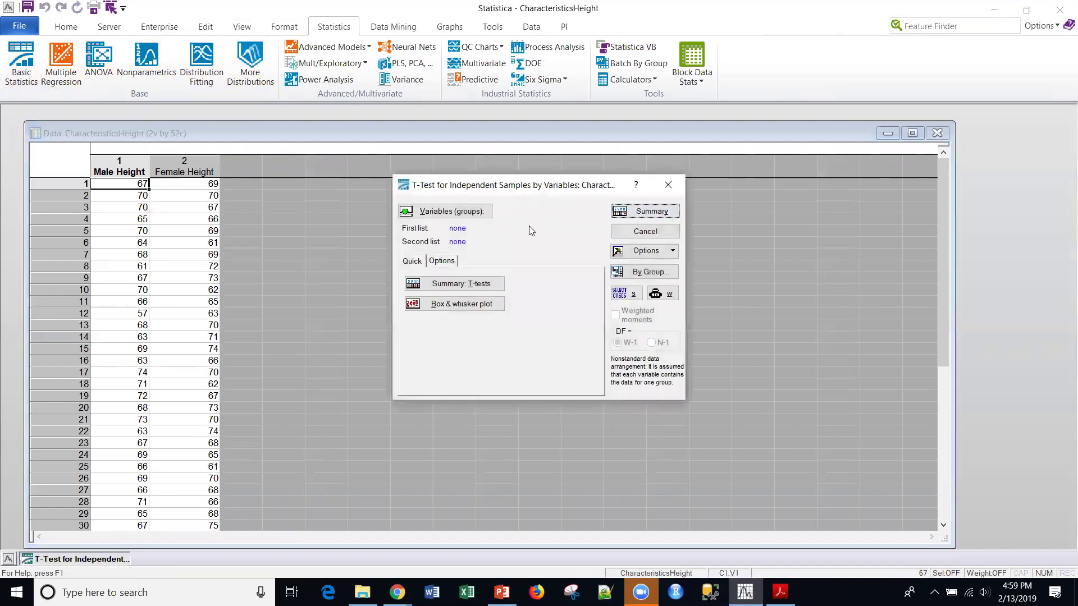
Run the t-test with Male Height as first and Female Height as second variable list, and enlarge the results window.
{"action": "left_click", "coordinate": [652, 213]}
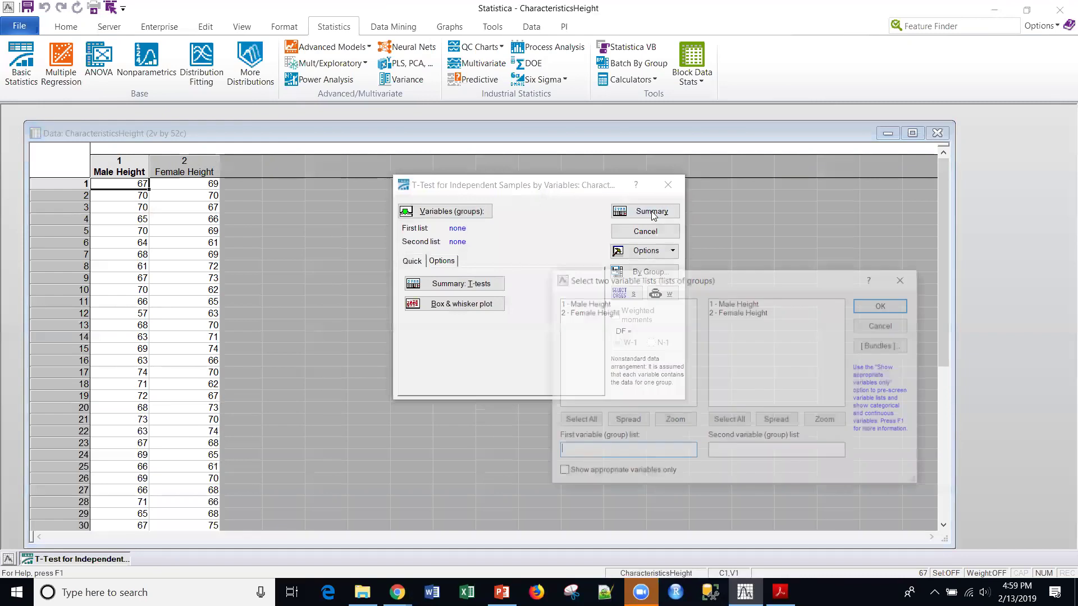
{"action": "left_click", "coordinate": [591, 306]}
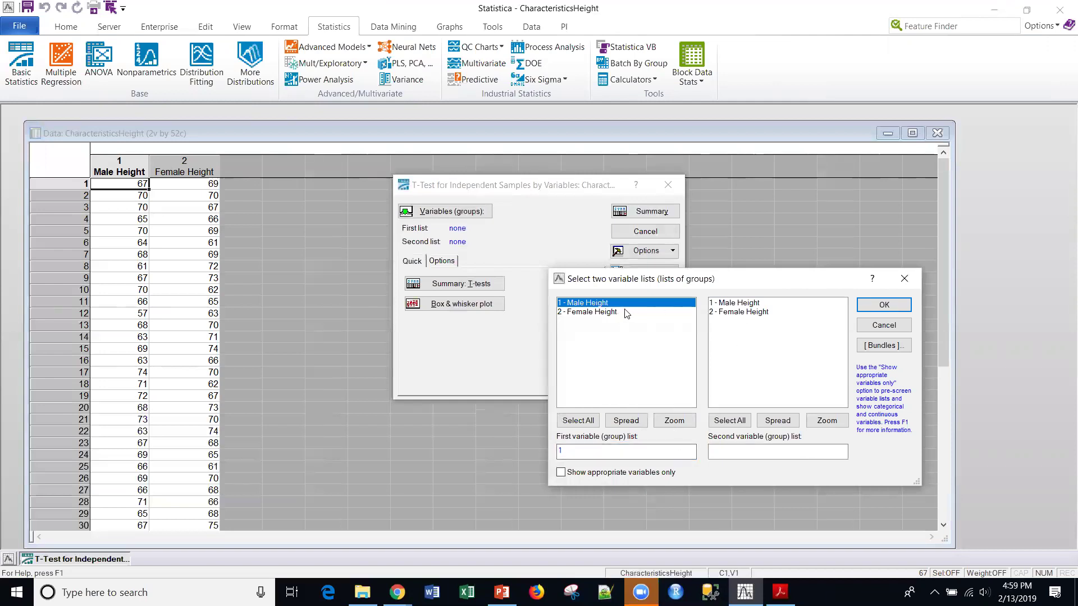
{"action": "left_click", "coordinate": [733, 313]}
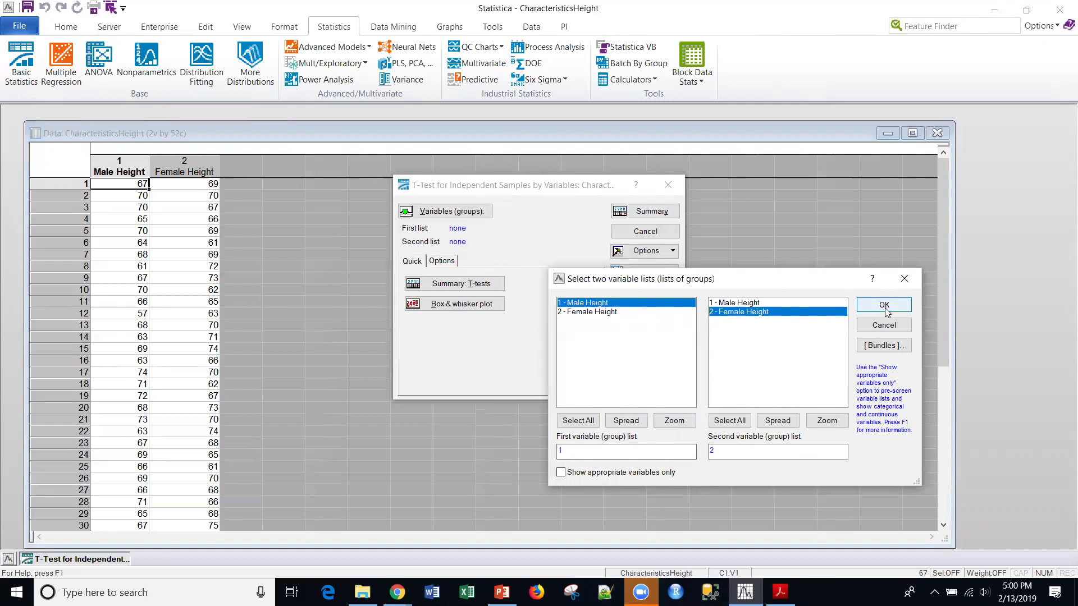
{"action": "left_click", "coordinate": [885, 305]}
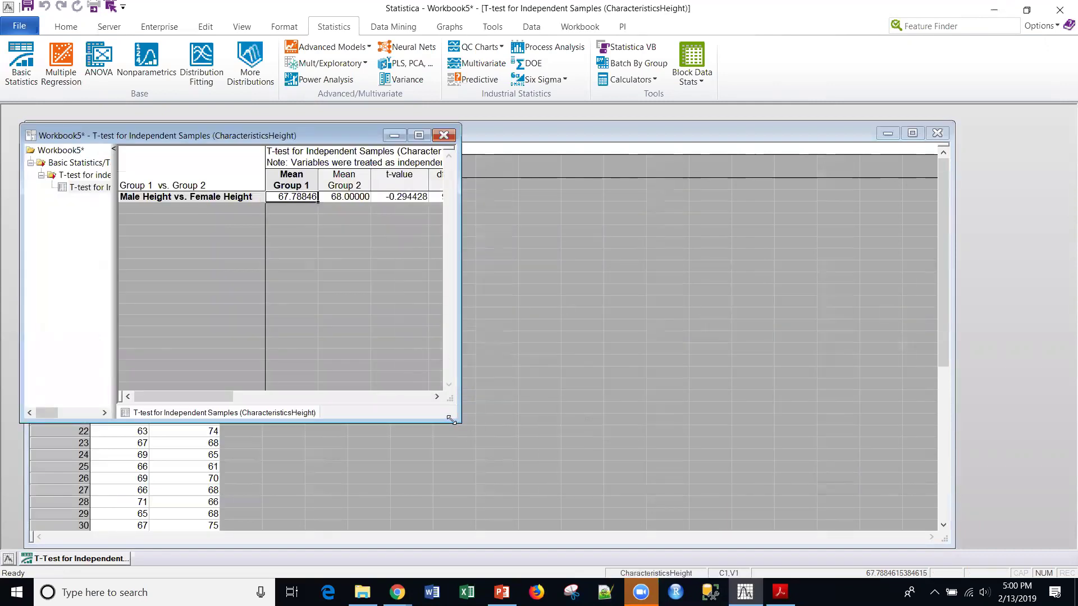
{"action": "left_click_drag", "start_coordinate": [456, 420], "coordinate": [896, 443]}
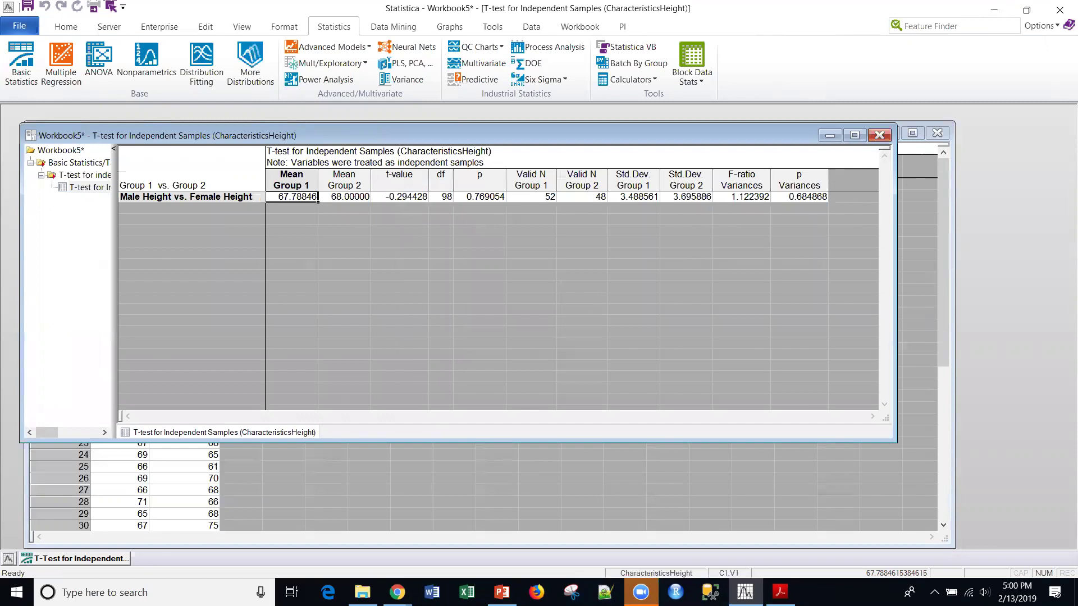
Close the height t-test workbook without saving, and close the CharacteristicsHeight spreadsheet together with its connected analysis.
{"action": "key", "text": "alt+Tab"}
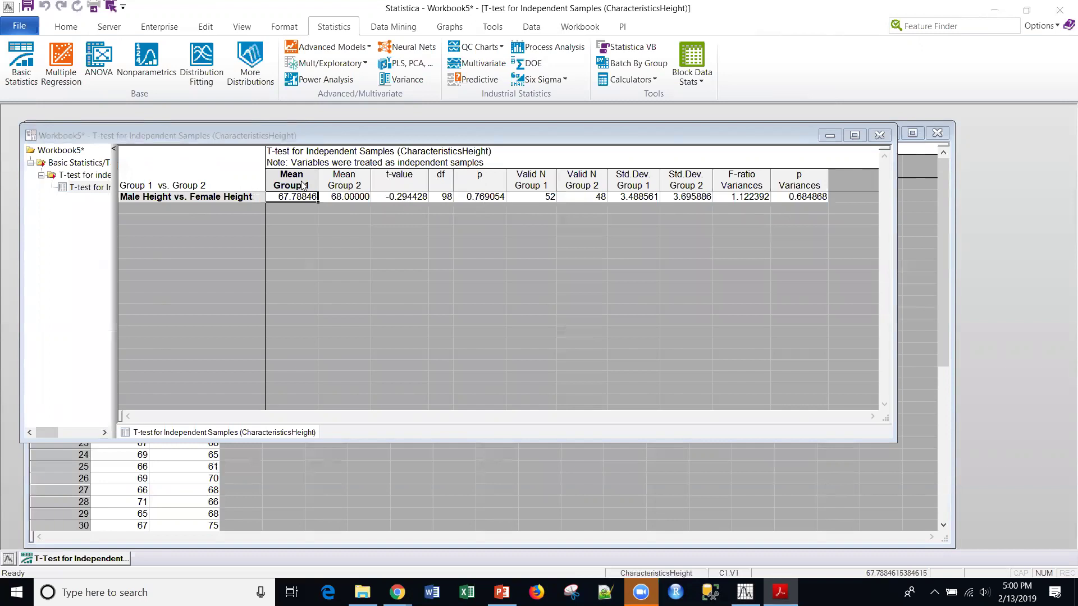
{"action": "left_click", "coordinate": [656, 130]}
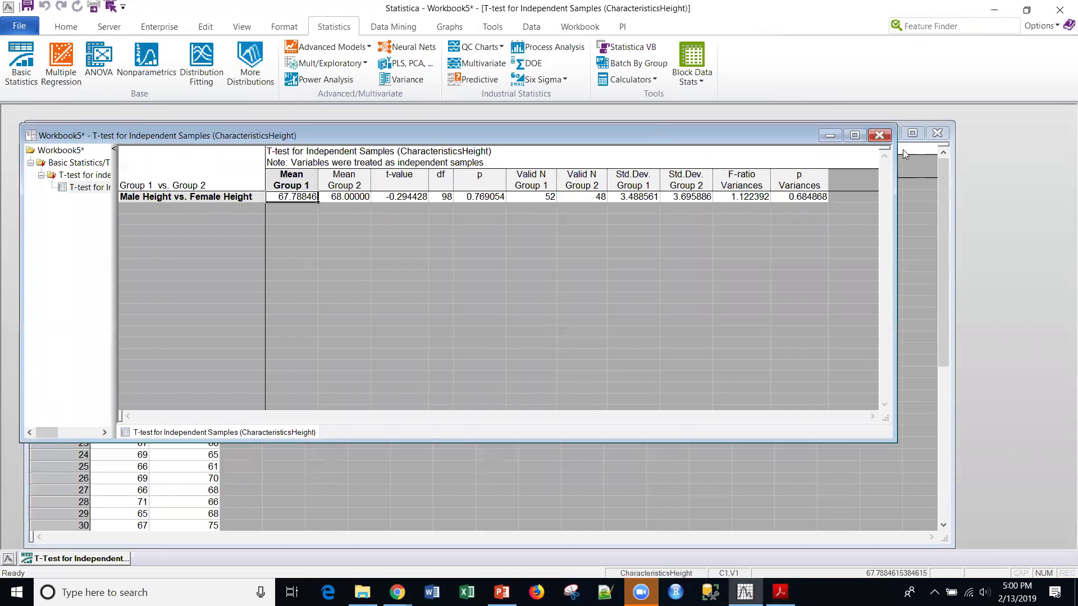
{"action": "left_click", "coordinate": [880, 135]}
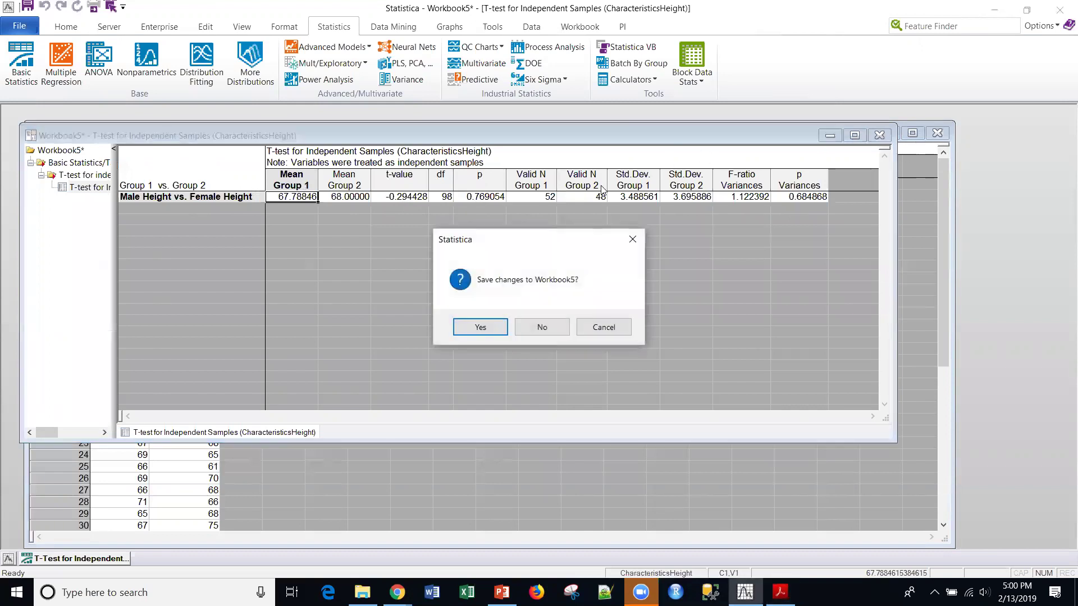
{"action": "left_click", "coordinate": [540, 326]}
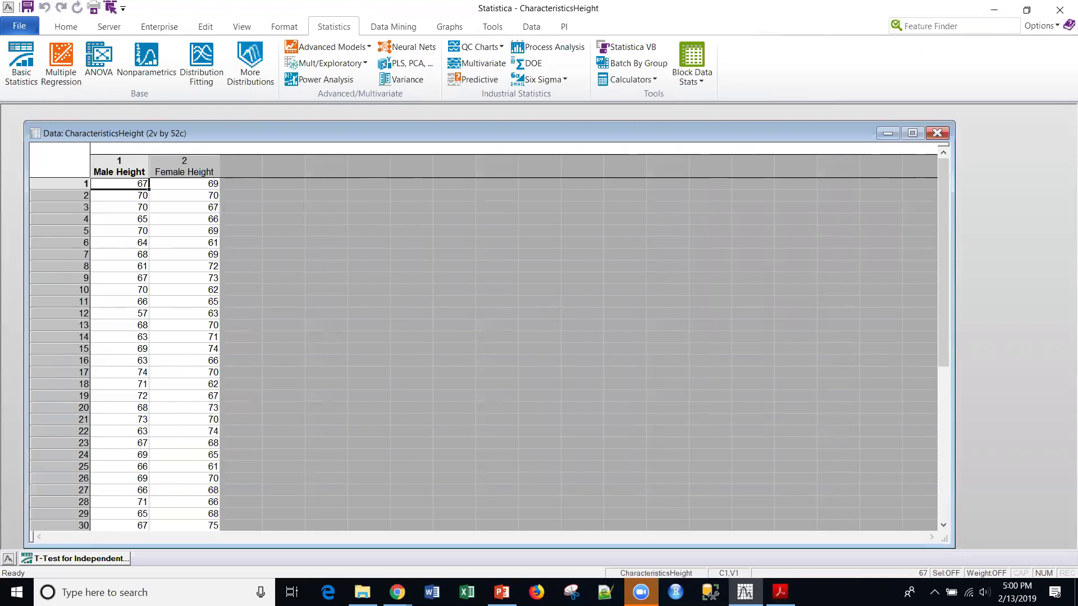
{"action": "left_click", "coordinate": [937, 134]}
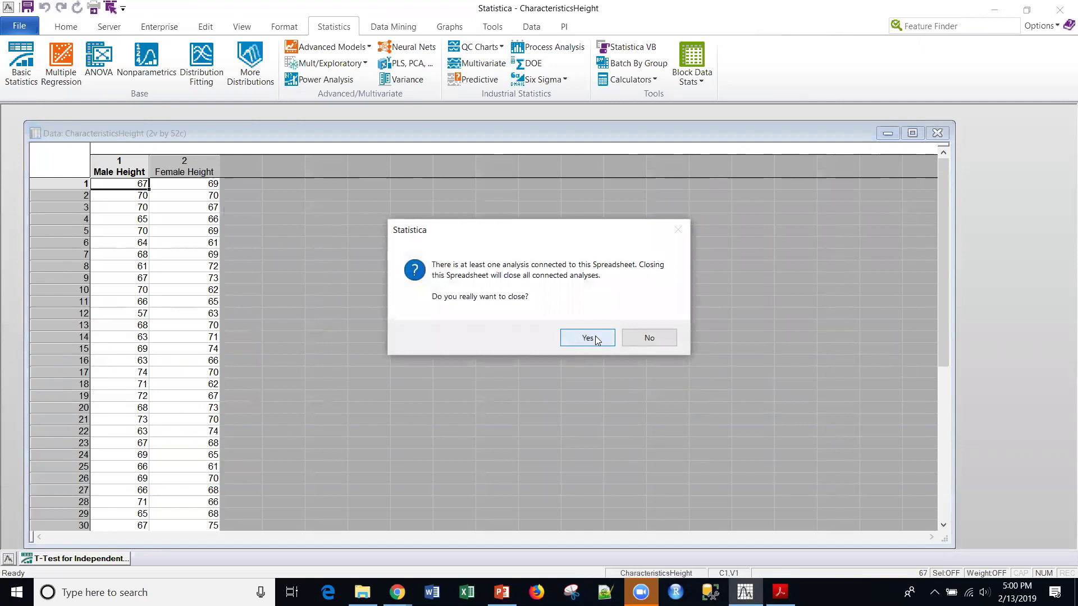
{"action": "left_click", "coordinate": [597, 340]}
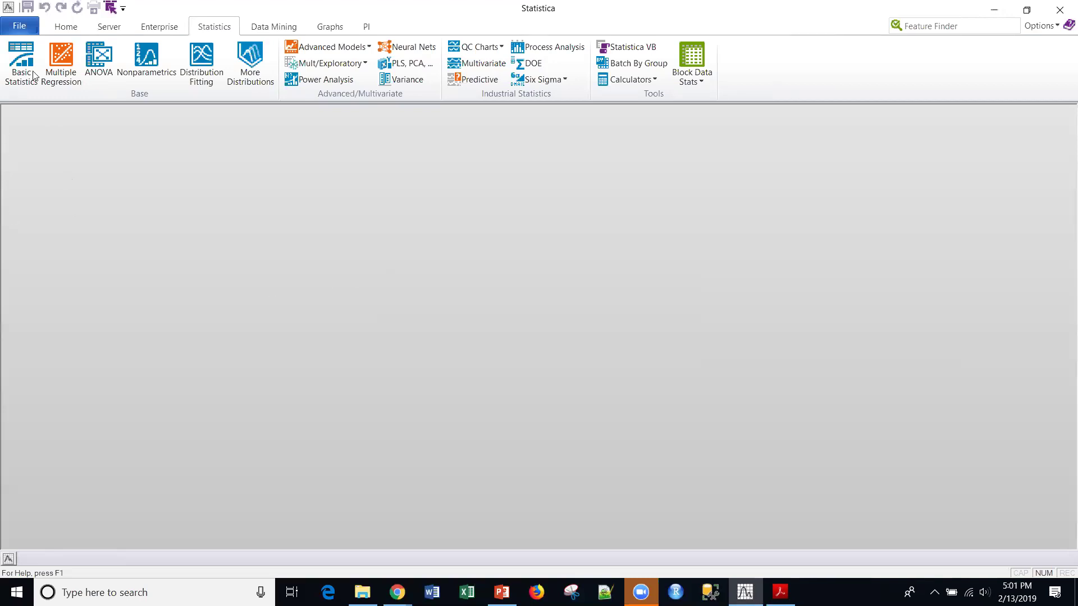
Open Characteristics.sta from the Statistica 13 Examples Datasets folder and resize its data window to show more cases.
{"action": "left_click", "coordinate": [17, 27]}
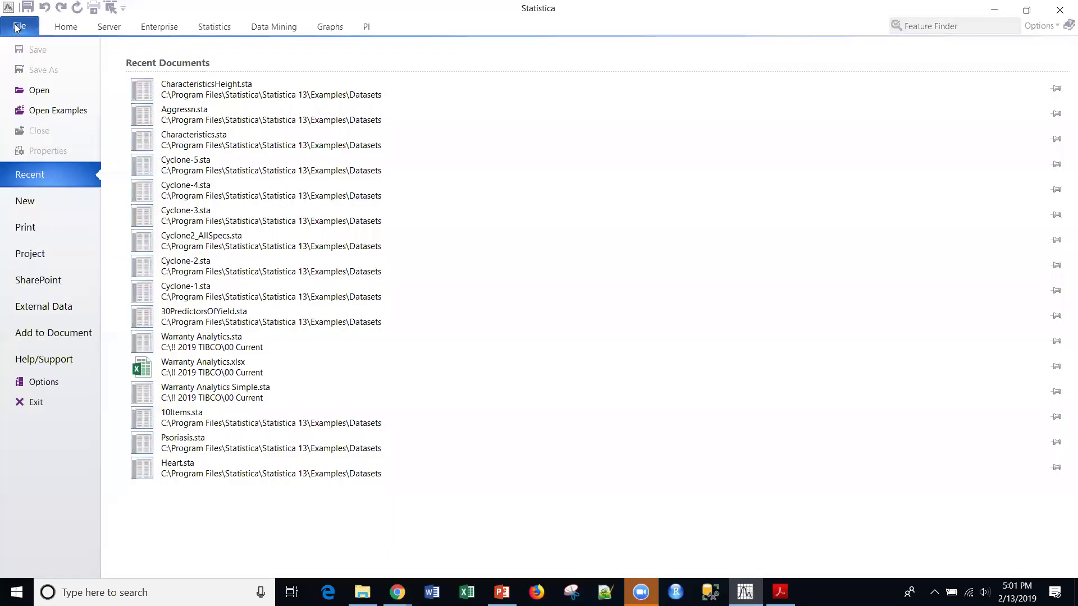
{"action": "left_click", "coordinate": [39, 113]}
{"action": "double_click", "coordinate": [219, 114]}
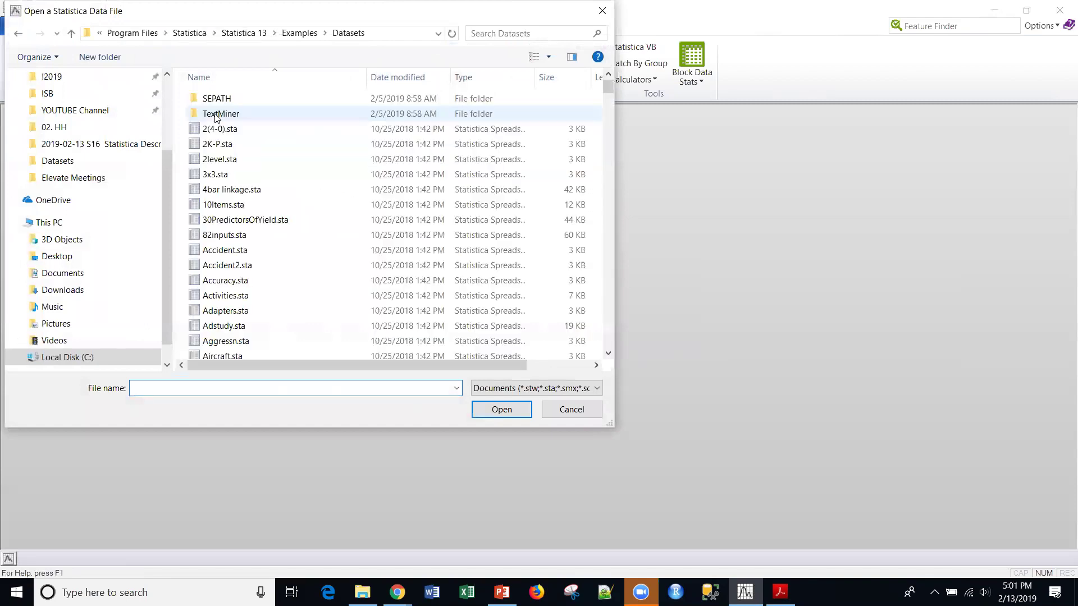
{"action": "scroll", "coordinate": [275, 249], "scroll_direction": "down", "scroll_amount": 1}
{"action": "key", "text": "c"}
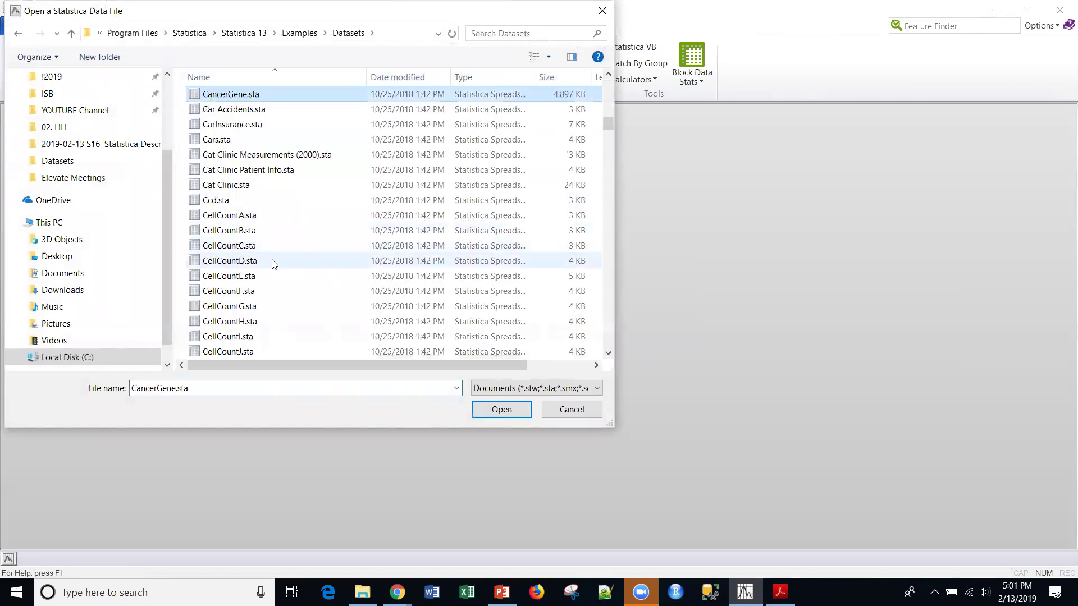
{"action": "scroll", "coordinate": [268, 275], "scroll_direction": "down", "scroll_amount": 8}
{"action": "scroll", "coordinate": [268, 275], "scroll_direction": "down", "scroll_amount": 1}
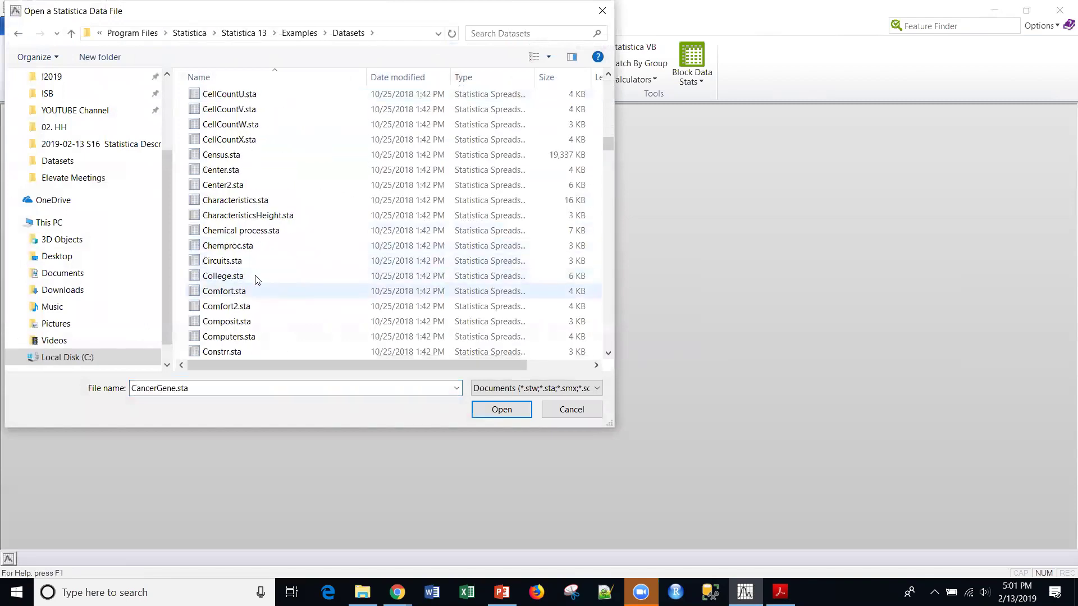
{"action": "double_click", "coordinate": [228, 201]}
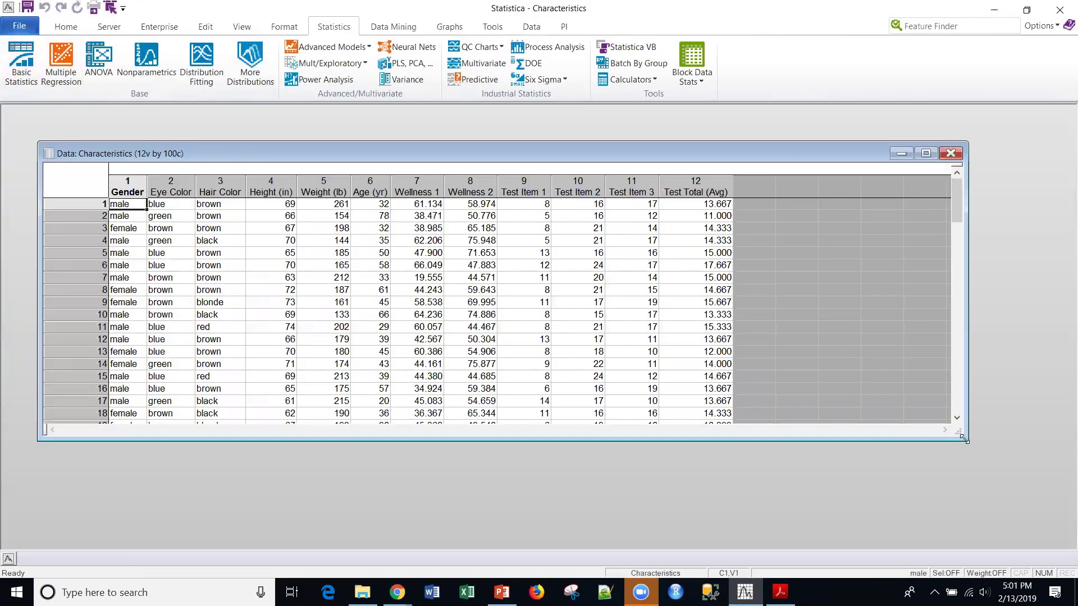
{"action": "left_click_drag", "start_coordinate": [963, 442], "coordinate": [845, 532]}
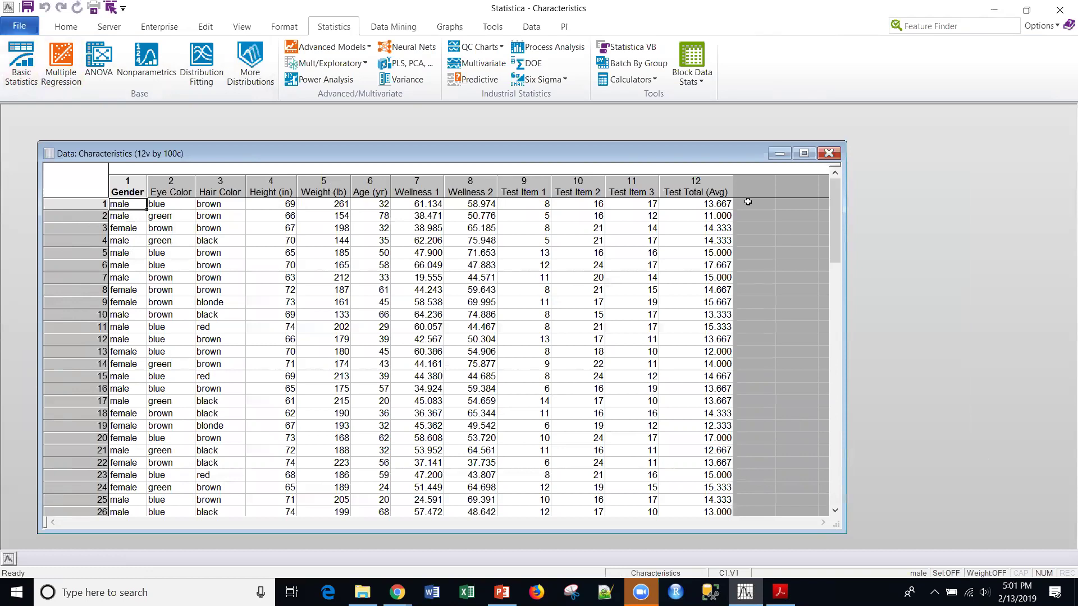
Highlight the Test Item 1 and Test Item 2 columns in turn to compare the paired scores.
{"action": "left_click", "coordinate": [529, 187]}
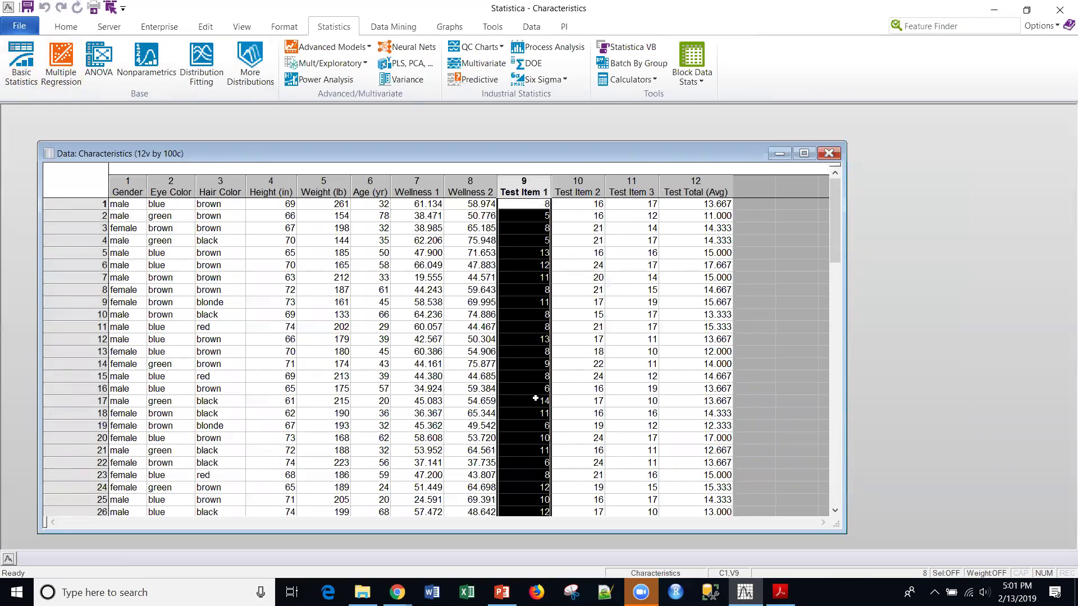
{"action": "left_click", "coordinate": [576, 186]}
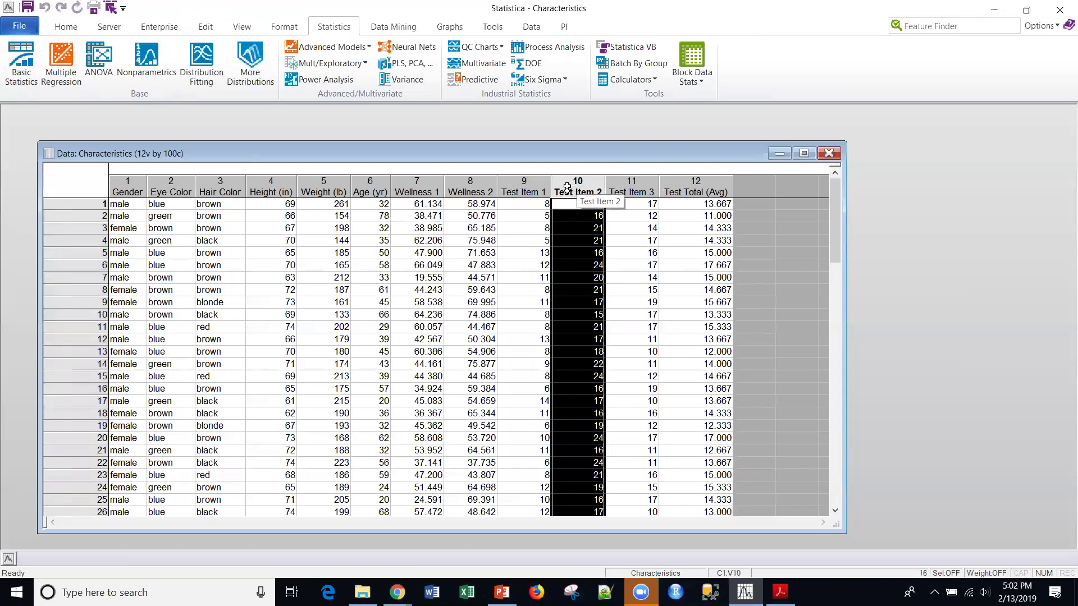
{"action": "left_click", "coordinate": [531, 185]}
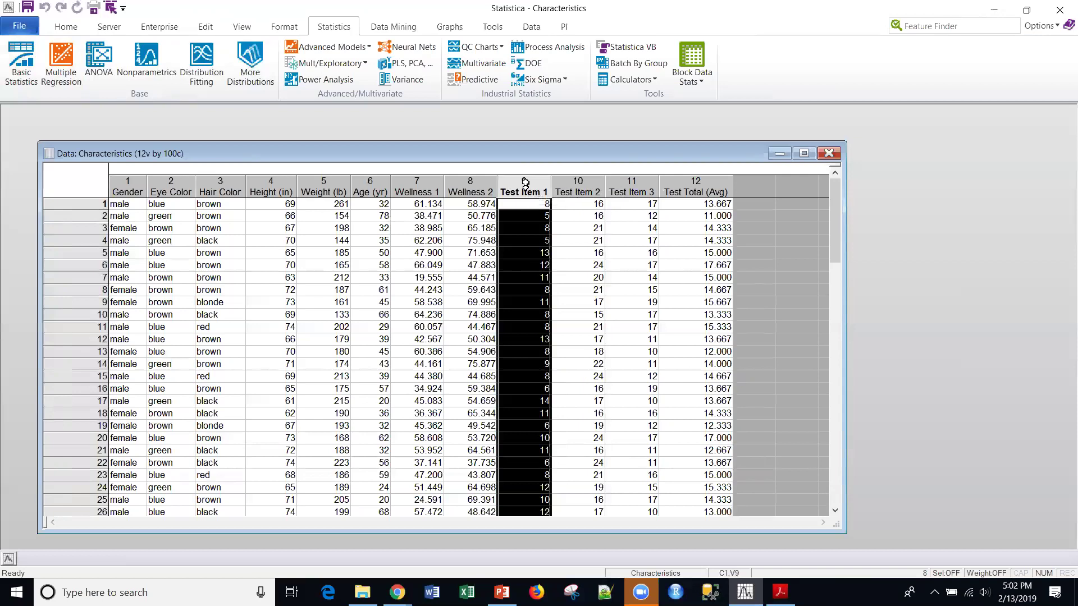
{"action": "left_click", "coordinate": [563, 184]}
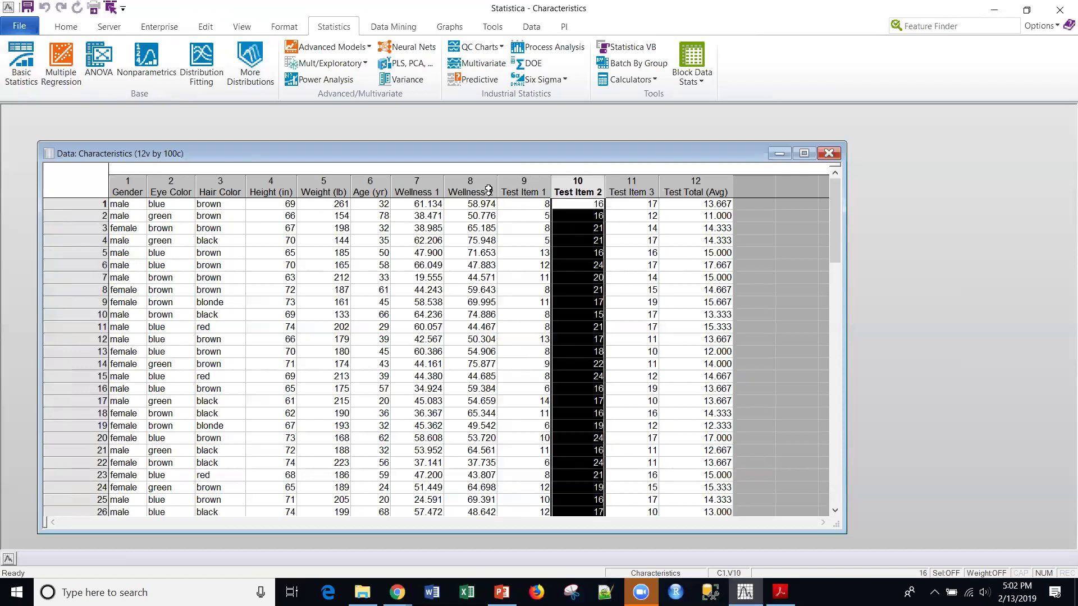
{"action": "left_click", "coordinate": [780, 592]}
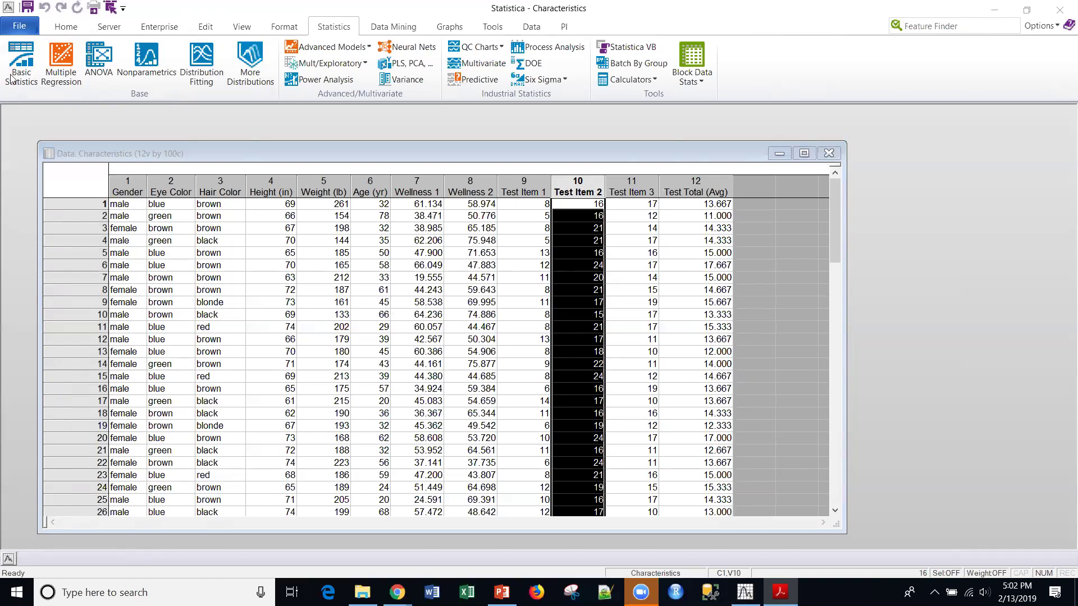
Set up a dependent-samples t-test from Basic Statistics with Test Item 1 as first and Test Item 2 as second variable list.
{"action": "left_click", "coordinate": [22, 56]}
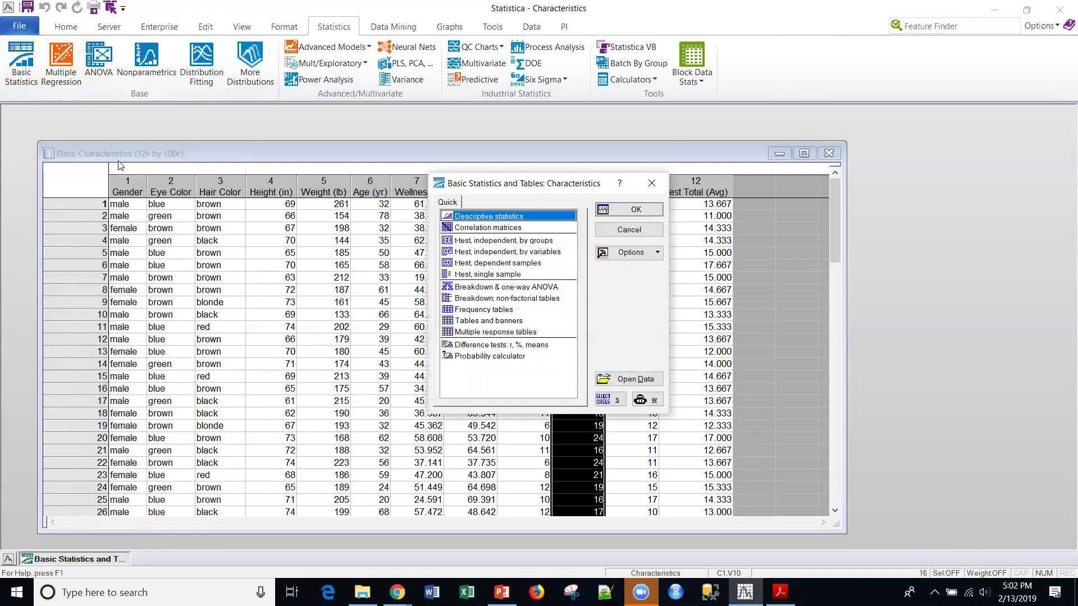
{"action": "left_click", "coordinate": [487, 264]}
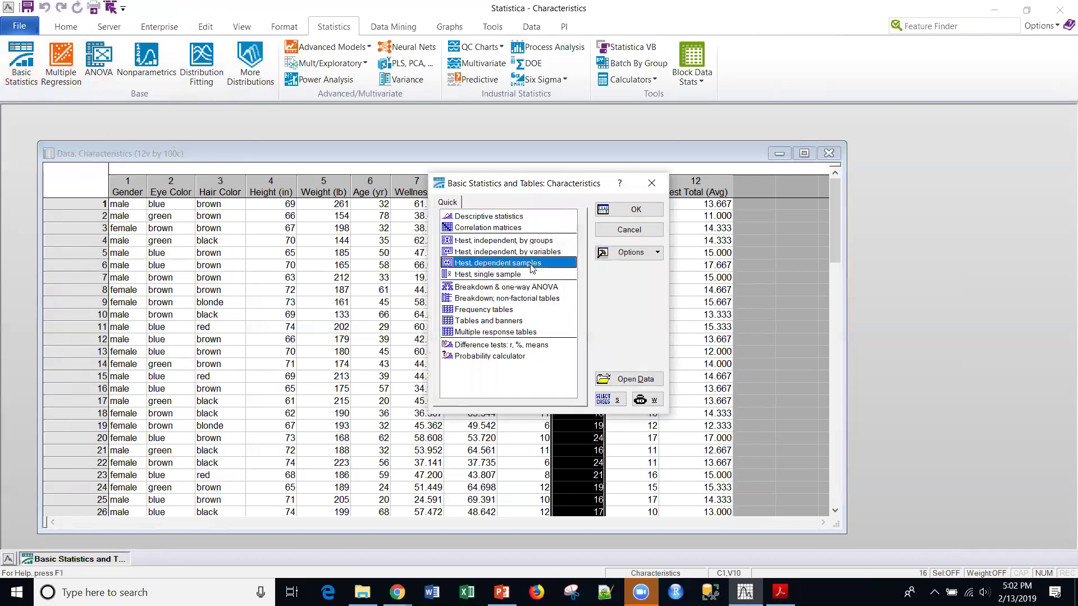
{"action": "left_click", "coordinate": [629, 212]}
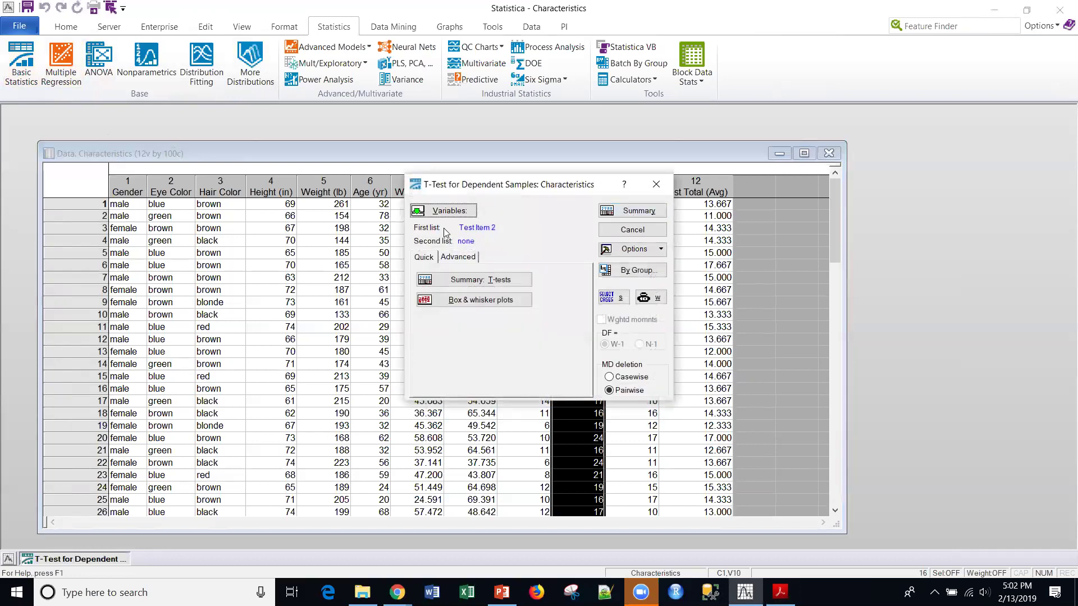
{"action": "left_click", "coordinate": [448, 212]}
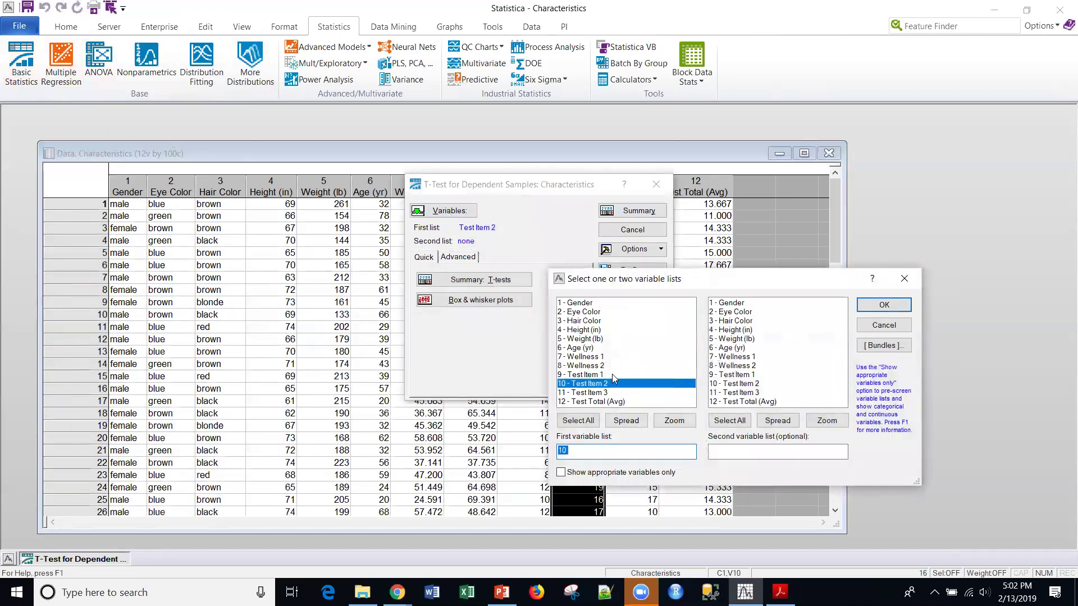
{"action": "left_click", "coordinate": [591, 375]}
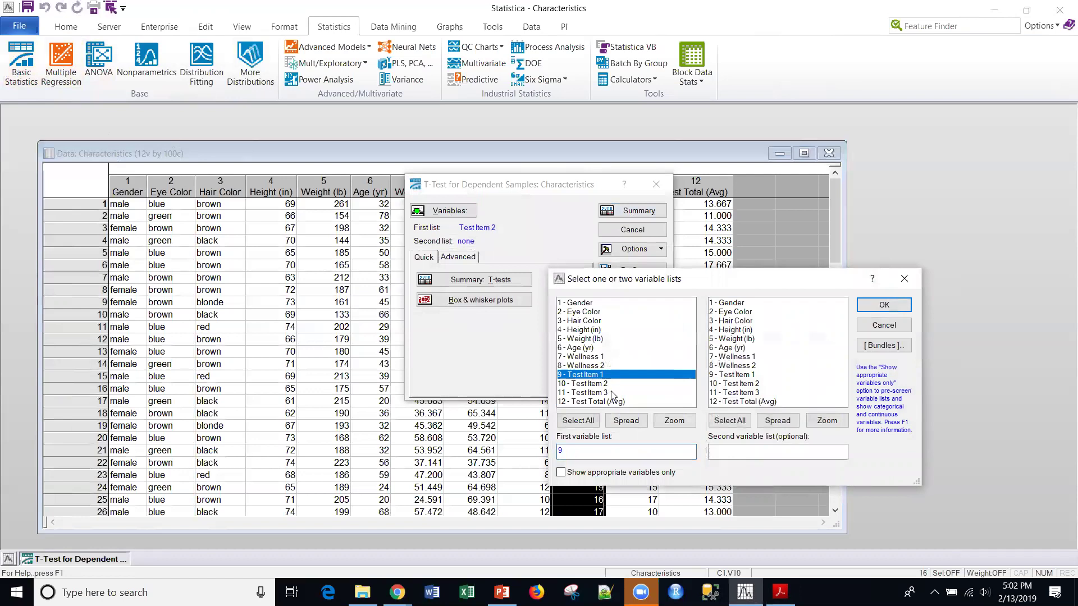
{"action": "left_click", "coordinate": [740, 384]}
{"action": "left_click", "coordinate": [891, 310]}
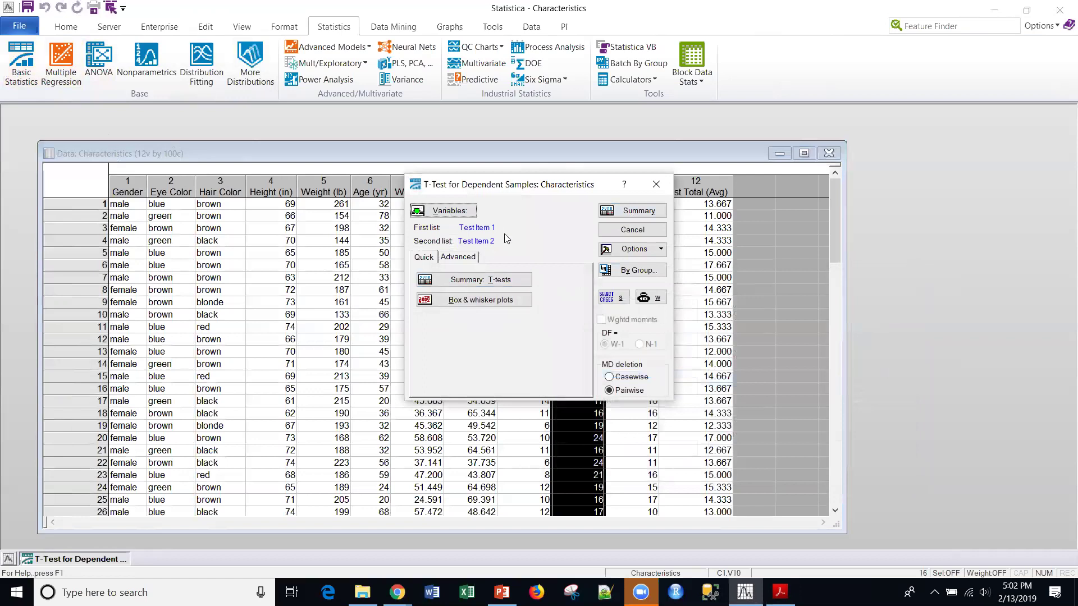
Run the summary t-test, widening its results window, and create box & whisker plots for Test Item 1 and Test Item 2.
{"action": "key", "text": "alt+Tab"}
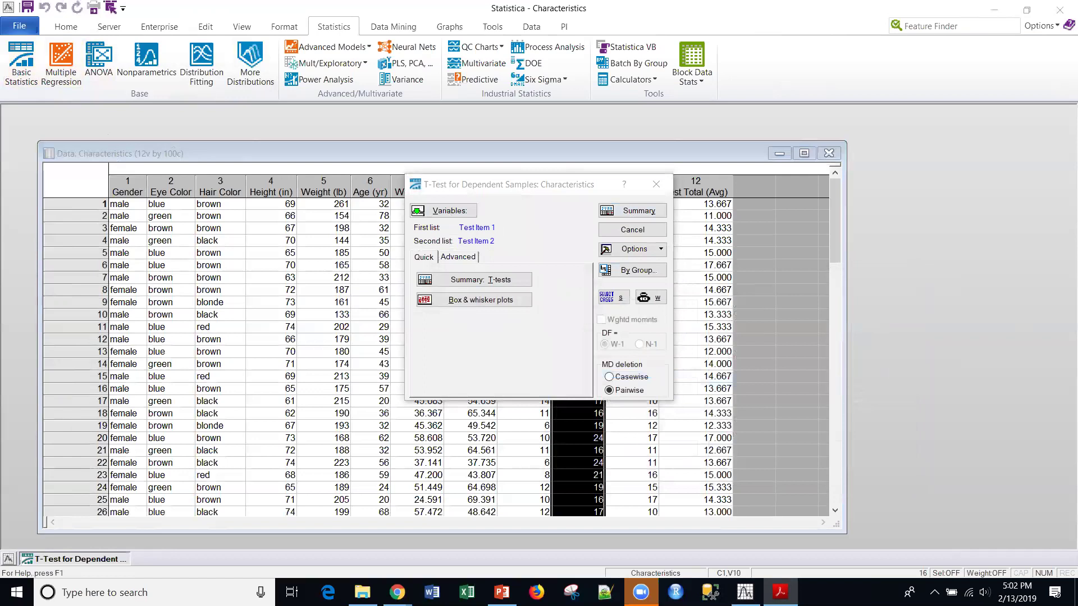
{"action": "left_click", "coordinate": [620, 213]}
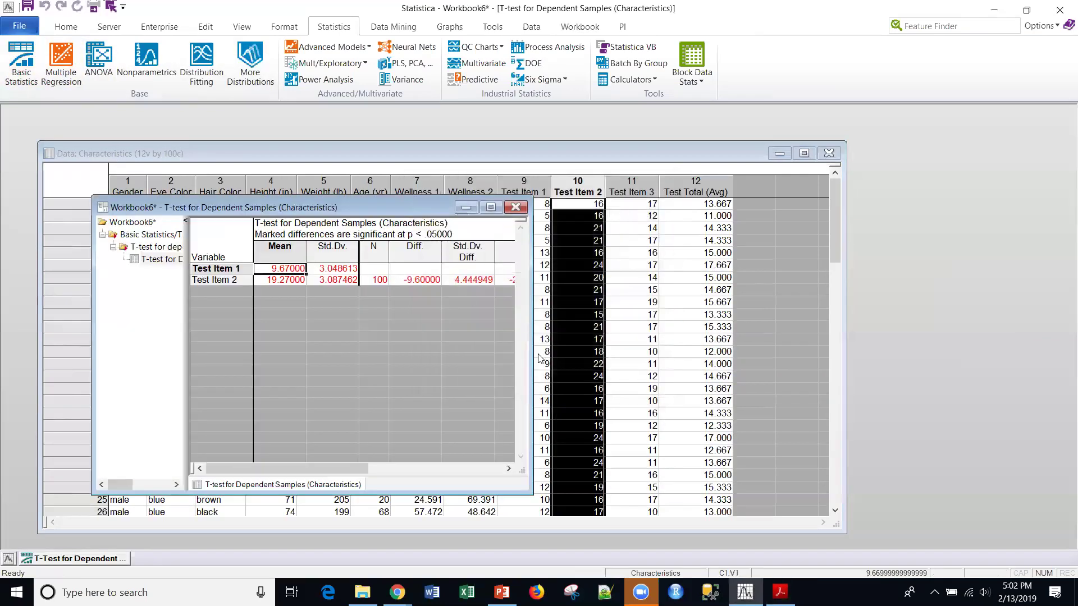
{"action": "left_click_drag", "start_coordinate": [532, 358], "coordinate": [858, 366]}
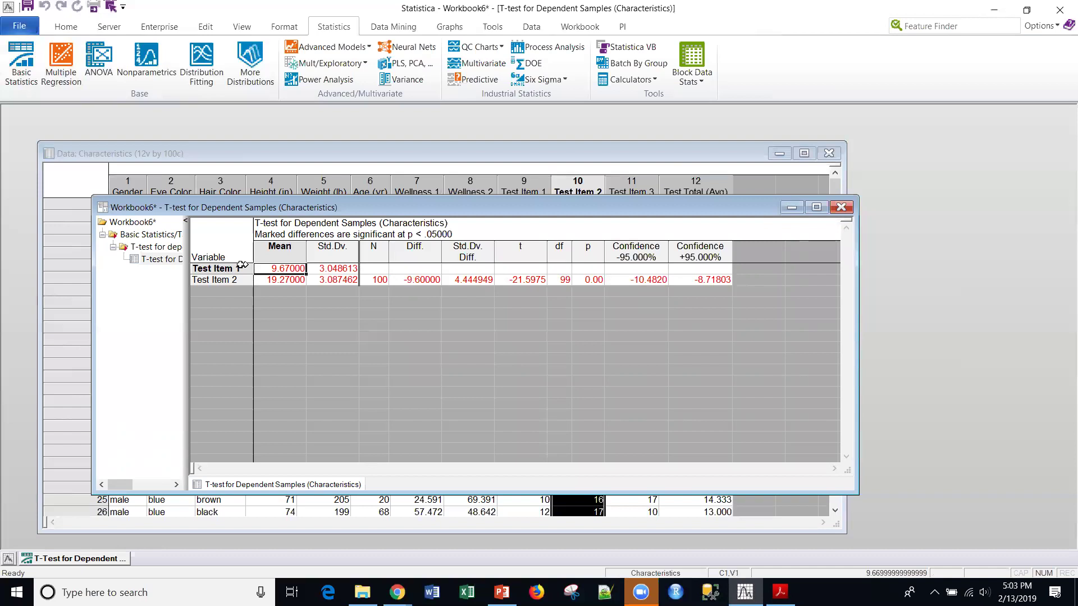
{"action": "left_click", "coordinate": [61, 558]}
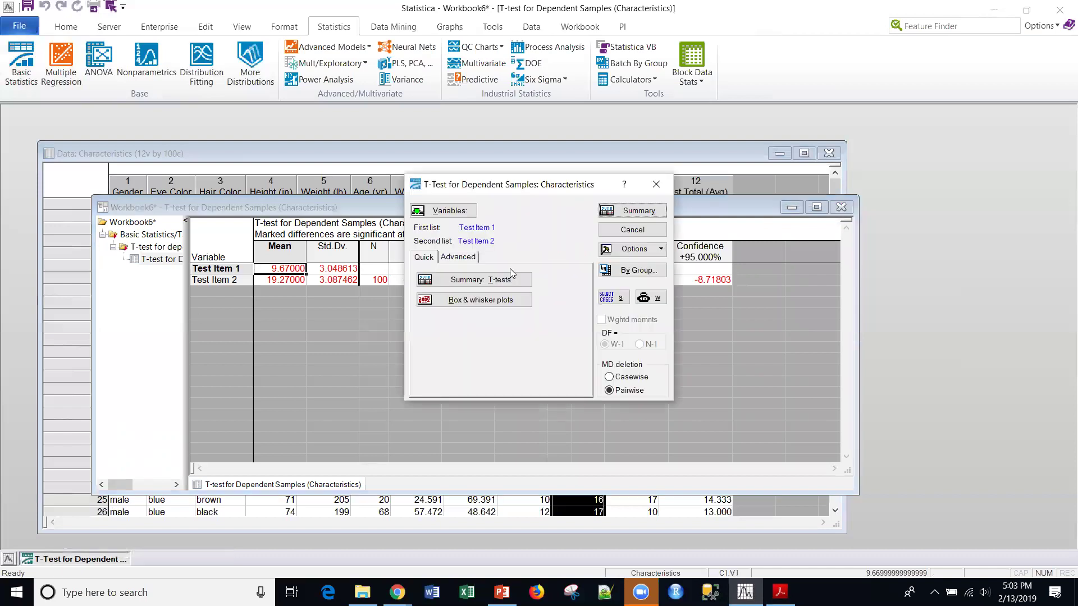
{"action": "left_click", "coordinate": [474, 301]}
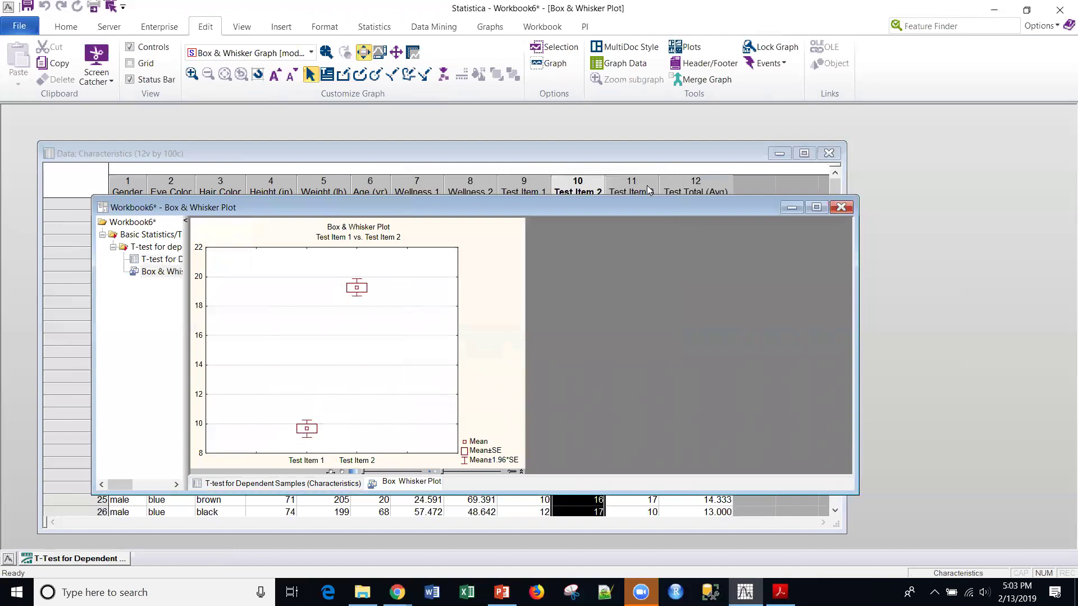
Close the dependent-samples results workbook without saving it.
{"action": "left_click", "coordinate": [842, 208]}
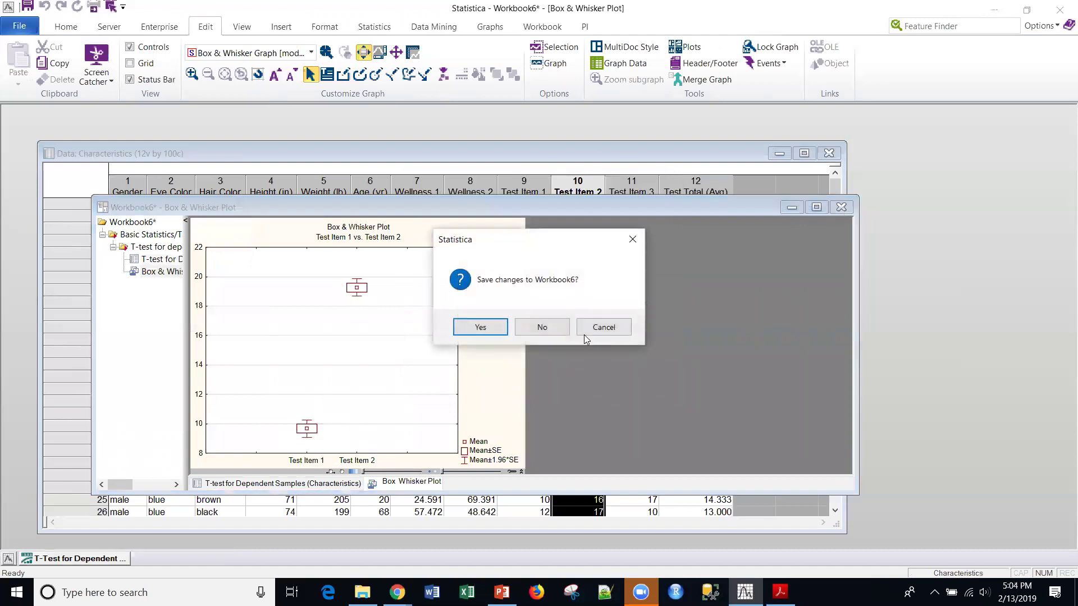
{"action": "left_click", "coordinate": [540, 331]}
{"action": "key", "text": "alt+Tab"}
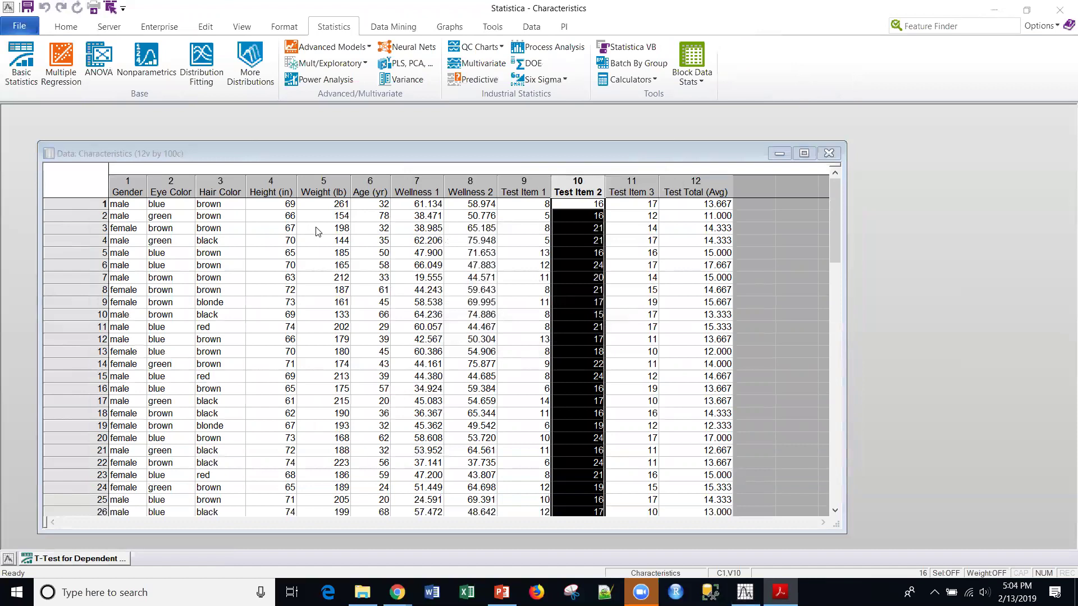
Reposition the Characteristics data window and examine individual values in the Weight (lb) column.
{"action": "left_click_drag", "start_coordinate": [253, 159], "coordinate": [266, 143]}
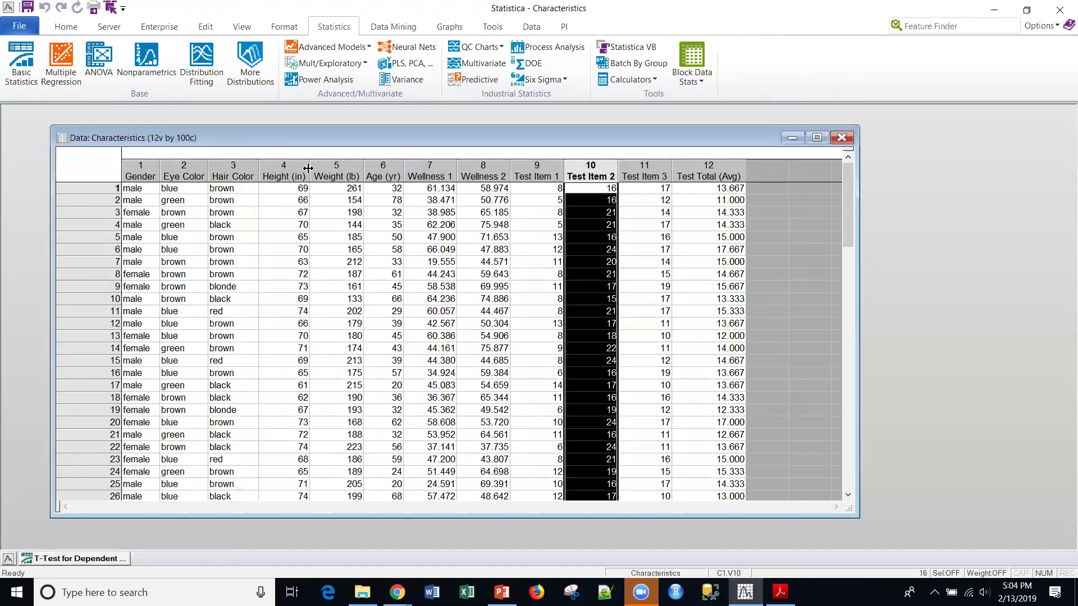
{"action": "left_click", "coordinate": [343, 173]}
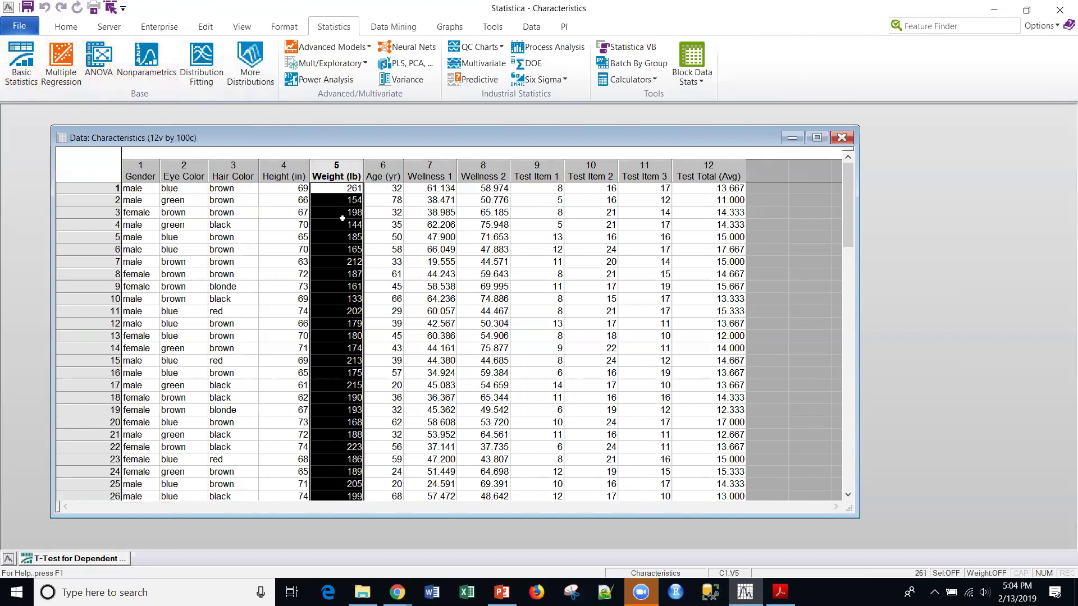
{"action": "left_click", "coordinate": [341, 190]}
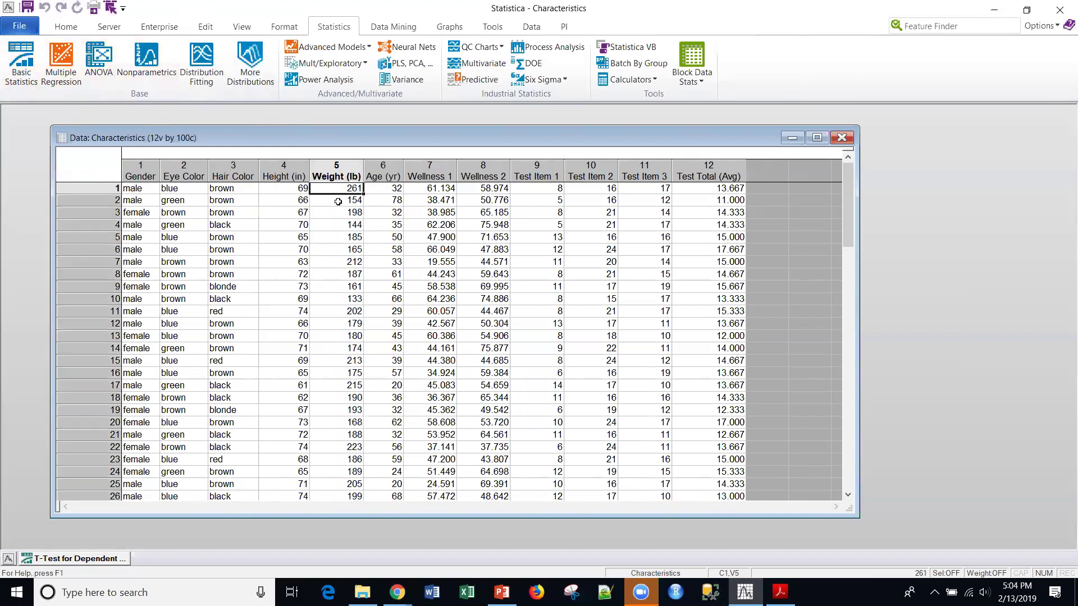
{"action": "left_click", "coordinate": [337, 202]}
{"action": "left_click", "coordinate": [336, 224]}
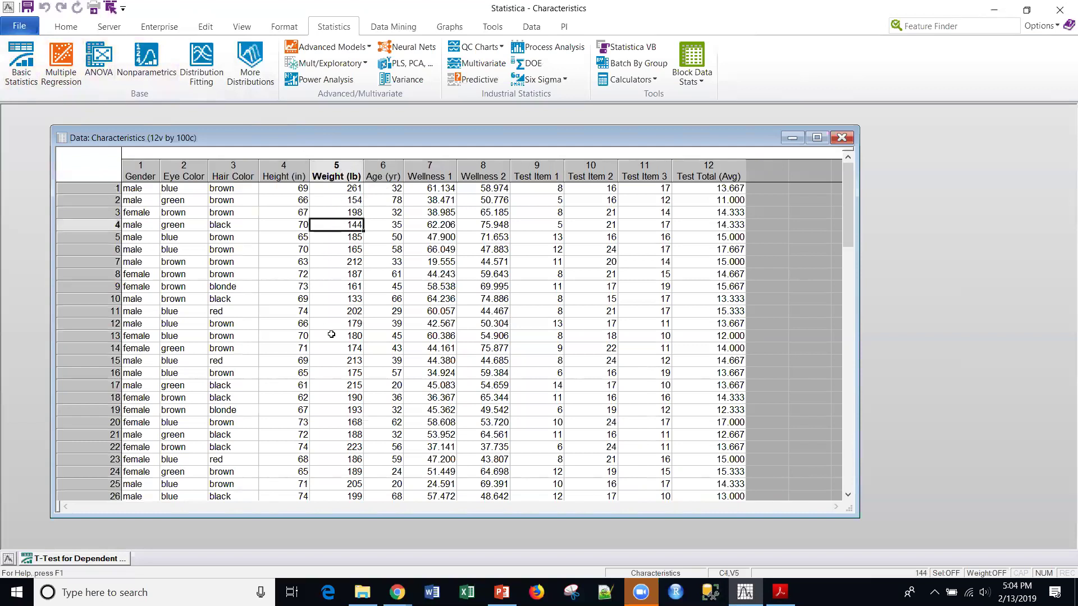
{"action": "left_click", "coordinate": [335, 360]}
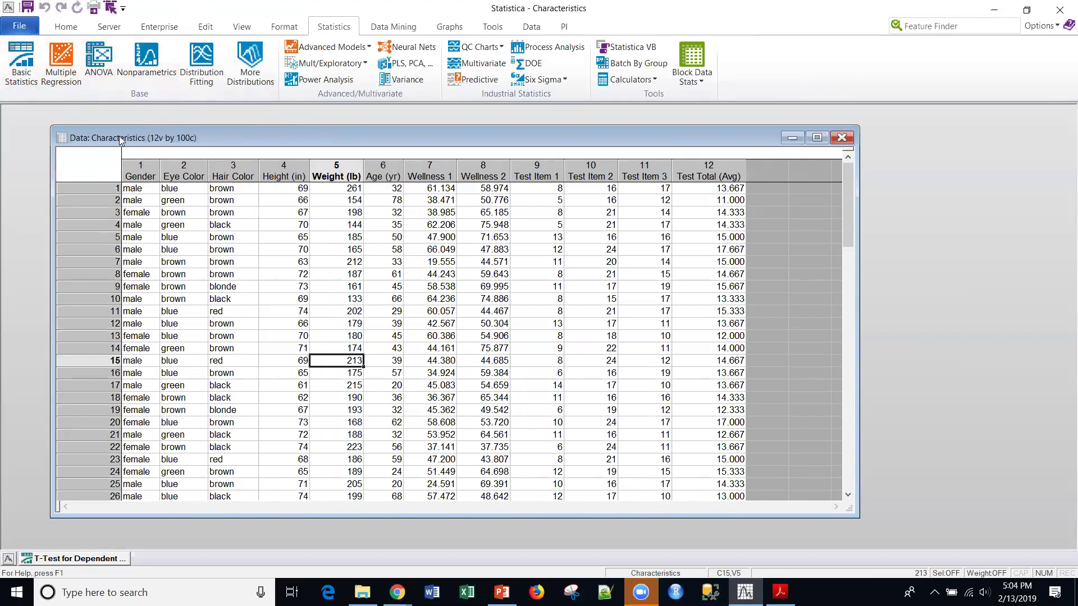
Start a new Basic Statistics single-sample t-test and set the reference value for testing all means to 200.
{"action": "left_click", "coordinate": [21, 62]}
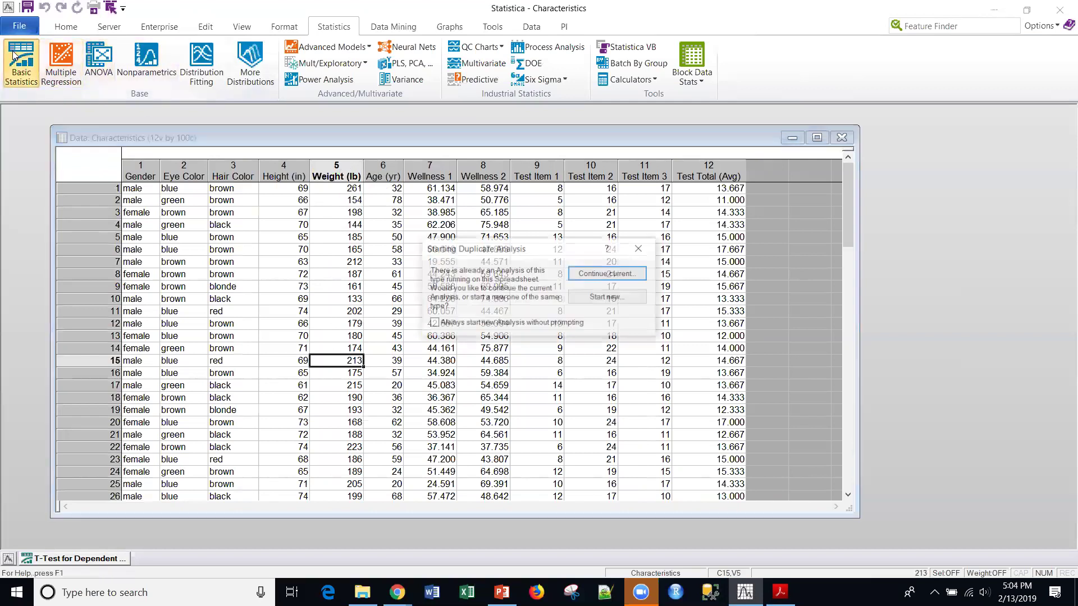
{"action": "left_click", "coordinate": [599, 299]}
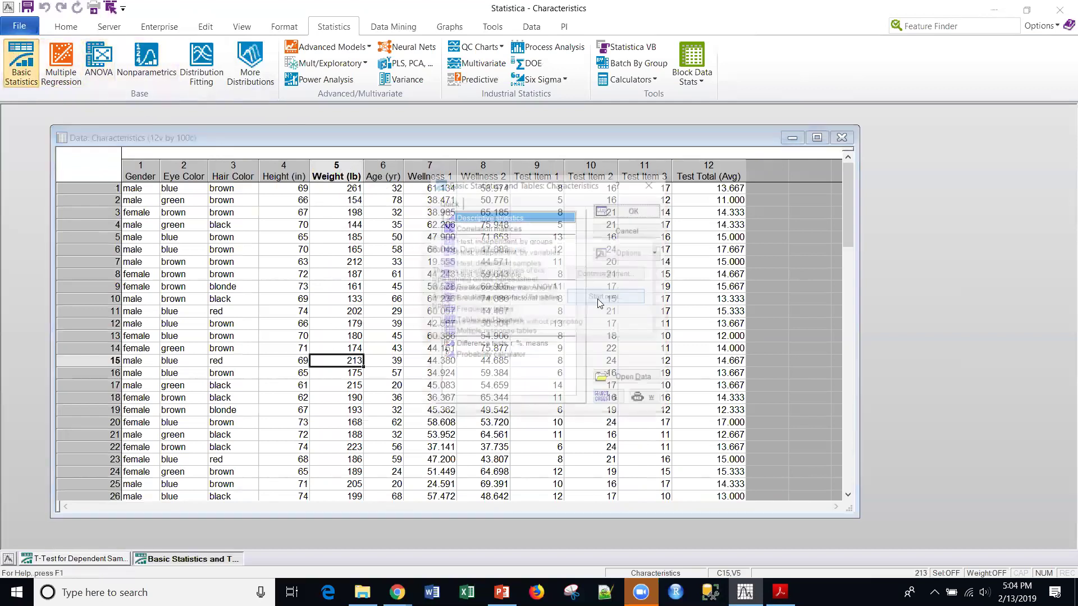
{"action": "left_click", "coordinate": [484, 274]}
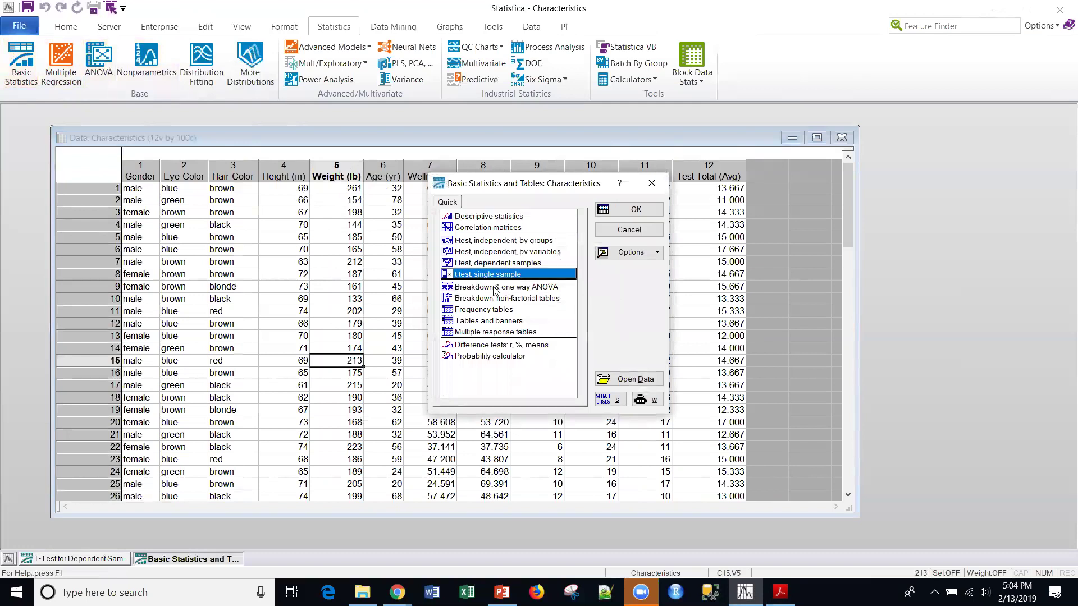
{"action": "left_click", "coordinate": [627, 212]}
{"action": "left_click", "coordinate": [553, 281]}
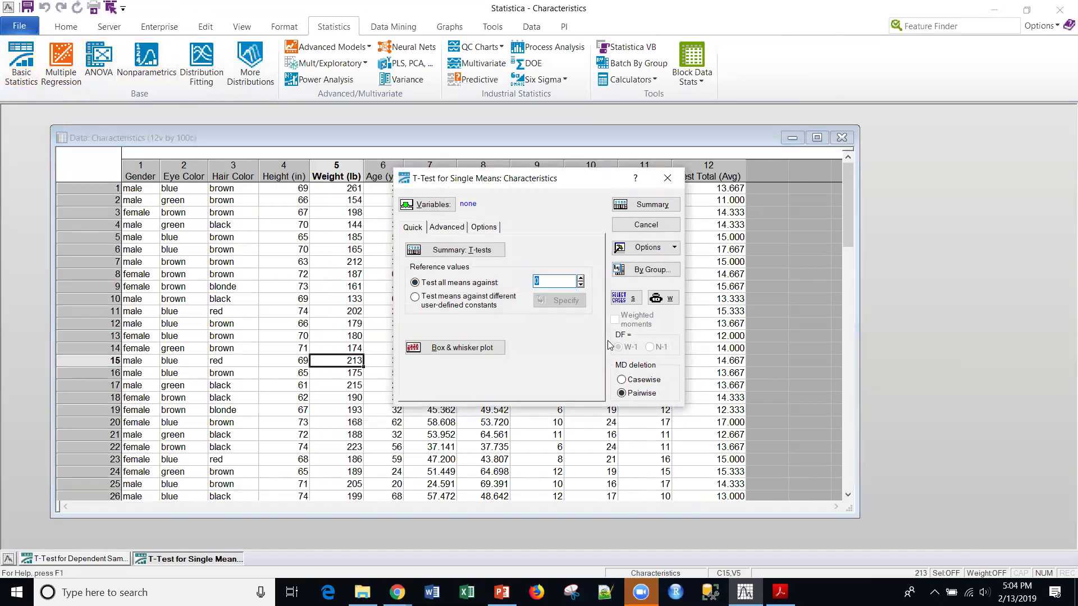
{"action": "type", "text": "200"}
Run the summary t-test on variable Weight (lb) and enlarge the results workbook window to show all columns.
{"action": "left_click", "coordinate": [649, 206]}
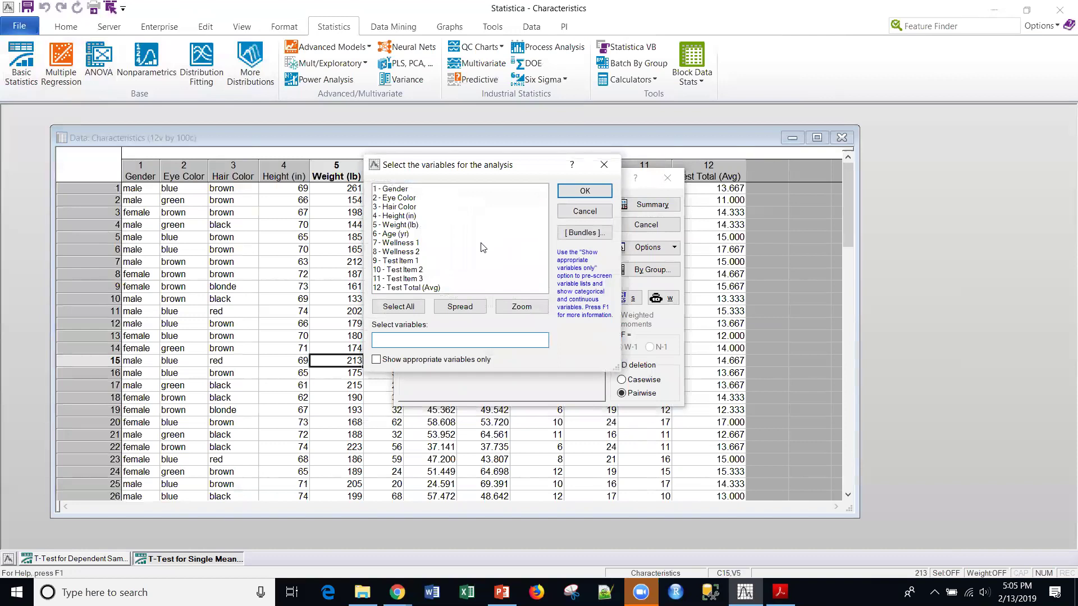
{"action": "left_click", "coordinate": [400, 226]}
{"action": "left_click", "coordinate": [584, 191]}
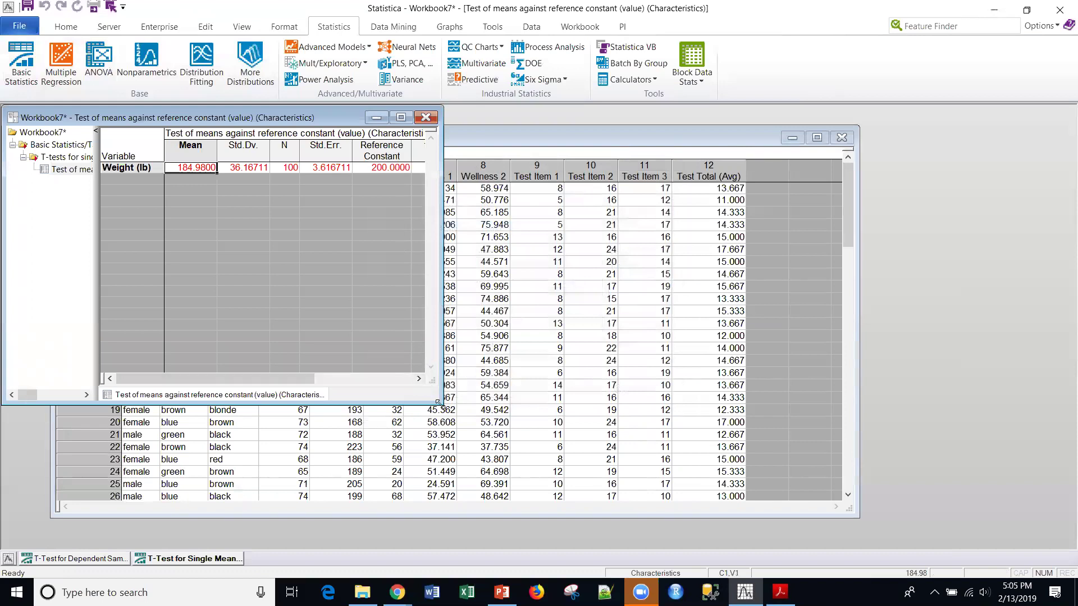
{"action": "left_click_drag", "start_coordinate": [439, 402], "coordinate": [842, 443]}
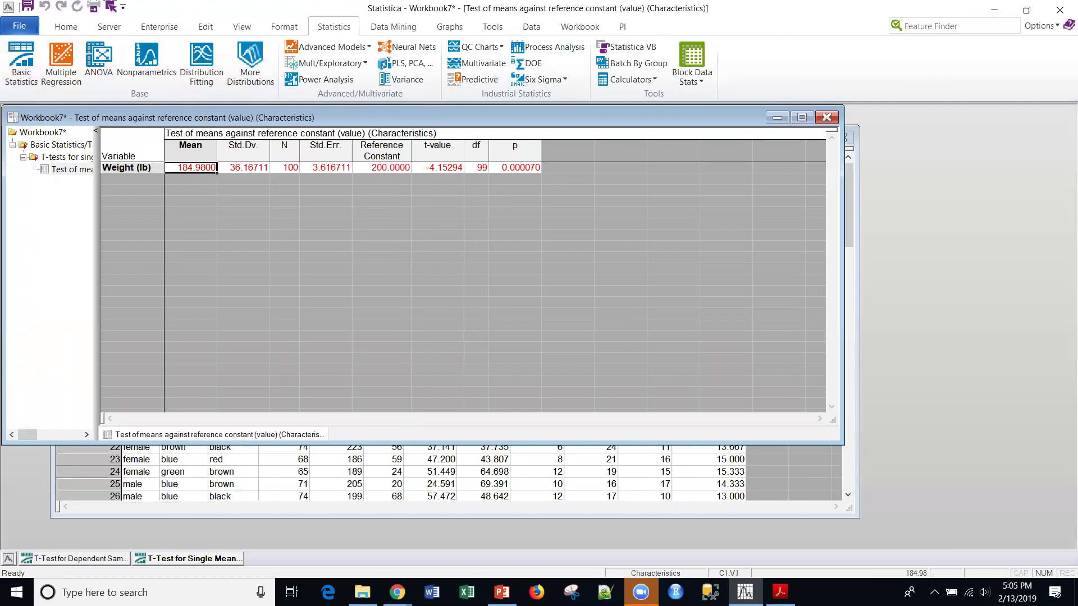
Return to the single-means t-test analysis and create a Mean/SE/1.96*SE box & whisker plot of Weight (lb).
{"action": "key", "text": "alt+Tab"}
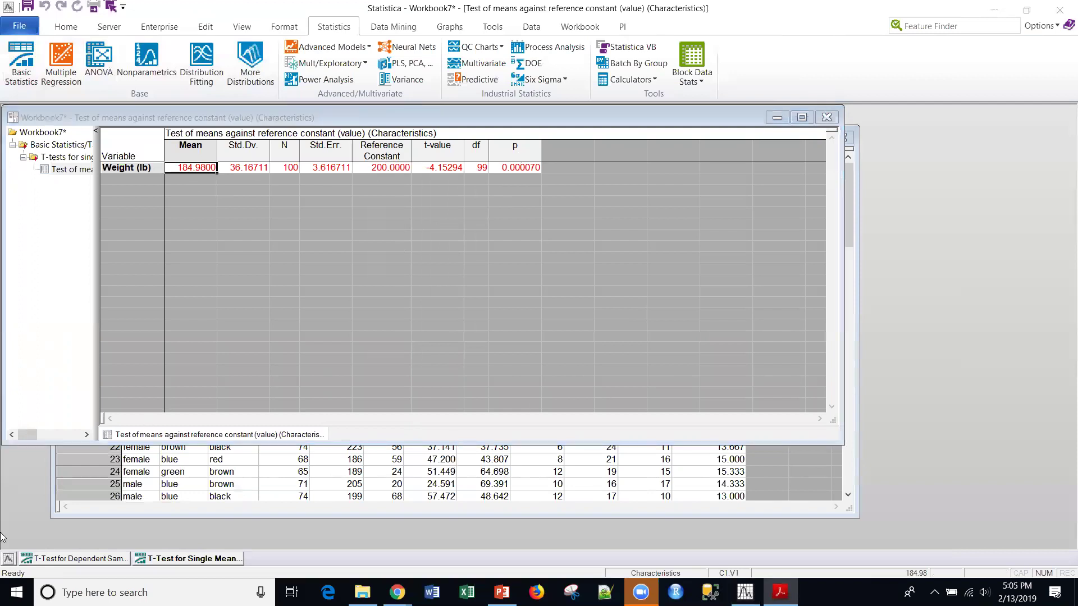
{"action": "left_click", "coordinate": [174, 560]}
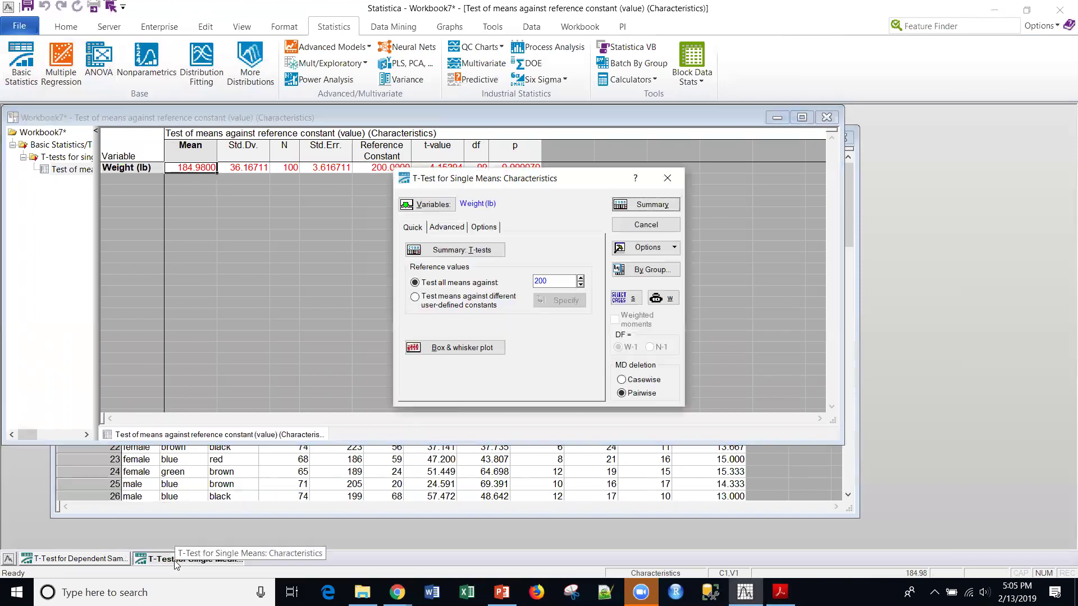
{"action": "left_click", "coordinate": [465, 348]}
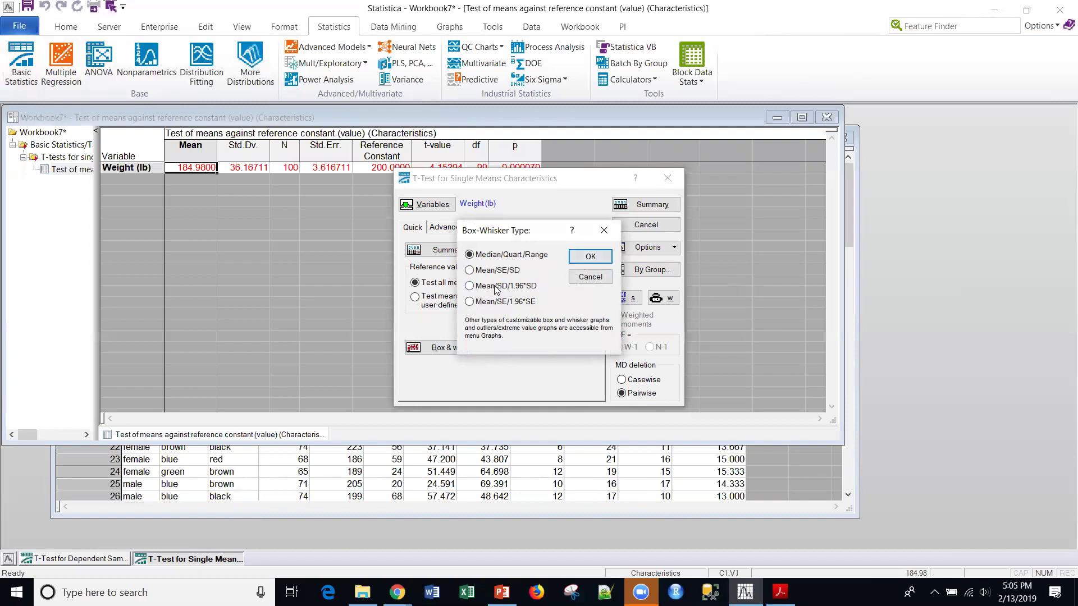
{"action": "left_click", "coordinate": [470, 303]}
{"action": "left_click", "coordinate": [590, 257]}
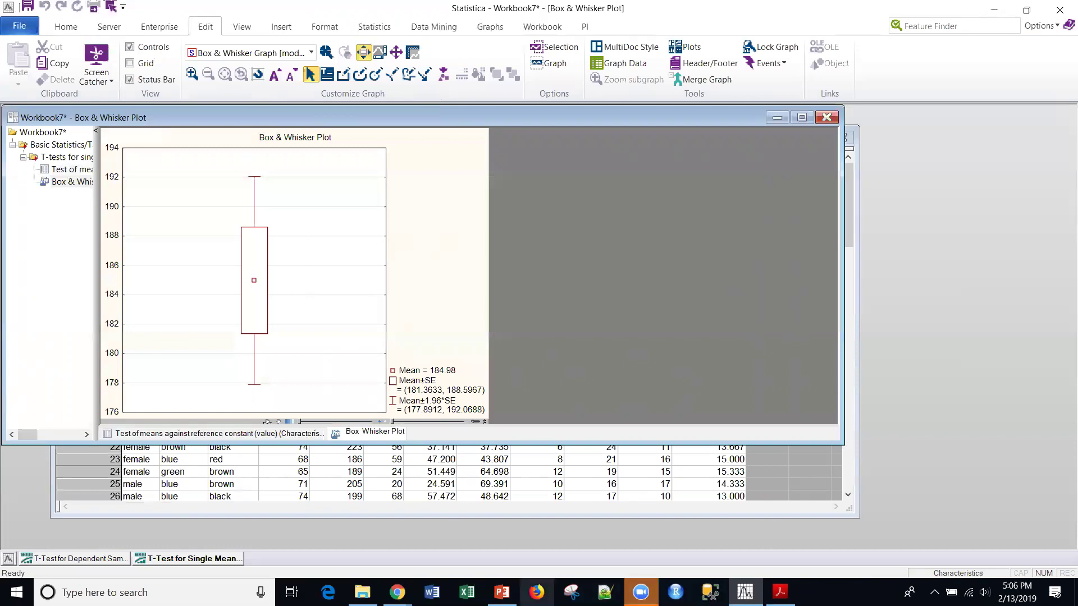
Switch to the PowerPoint presentation showing the S17 Statistica t-tests slide.
{"action": "left_click", "coordinate": [501, 593]}
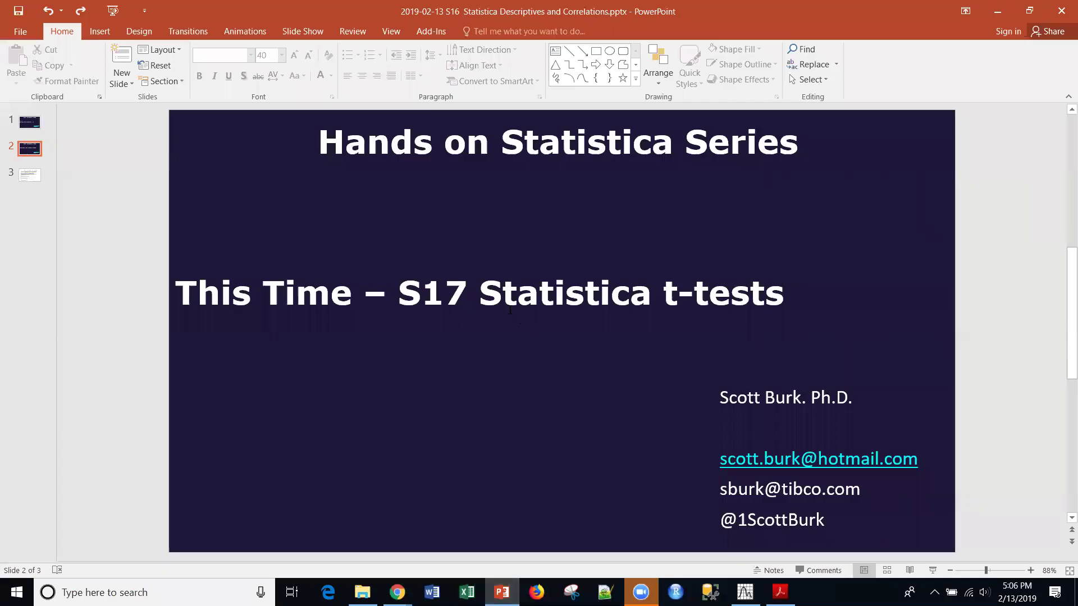